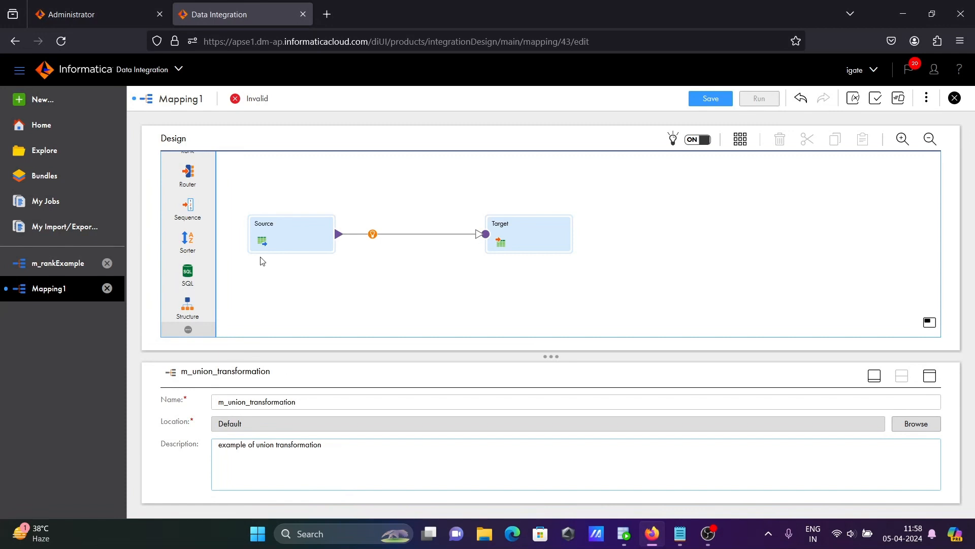
Move the Source transformation slightly upward on the canvas and set its connection to ff_Conn (Flat File).
left_click_drag(278, 239, 275, 207)
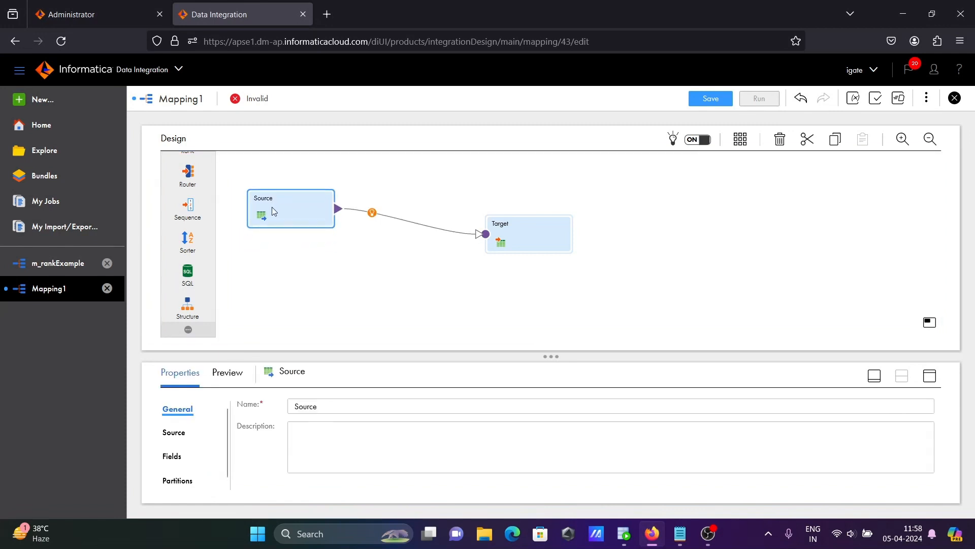
left_click(173, 432)
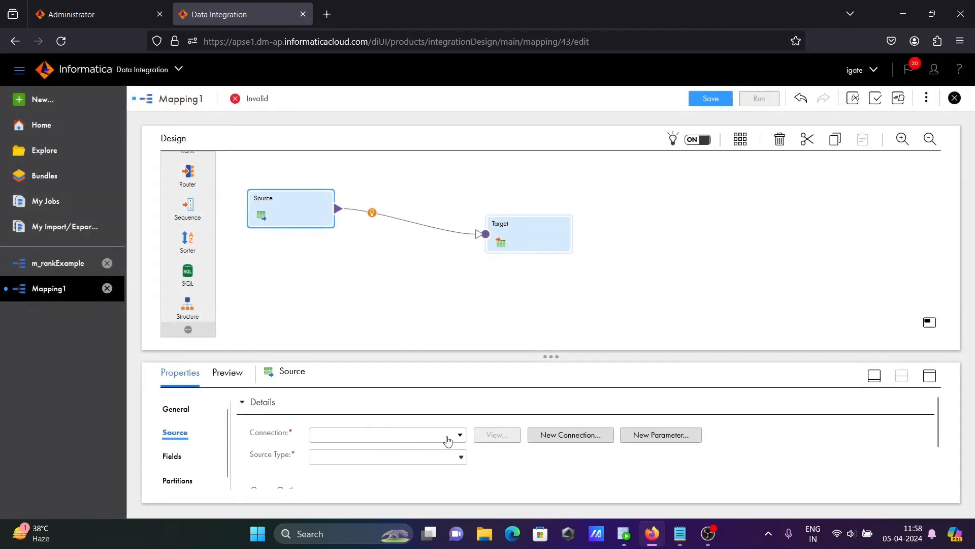
left_click(453, 437)
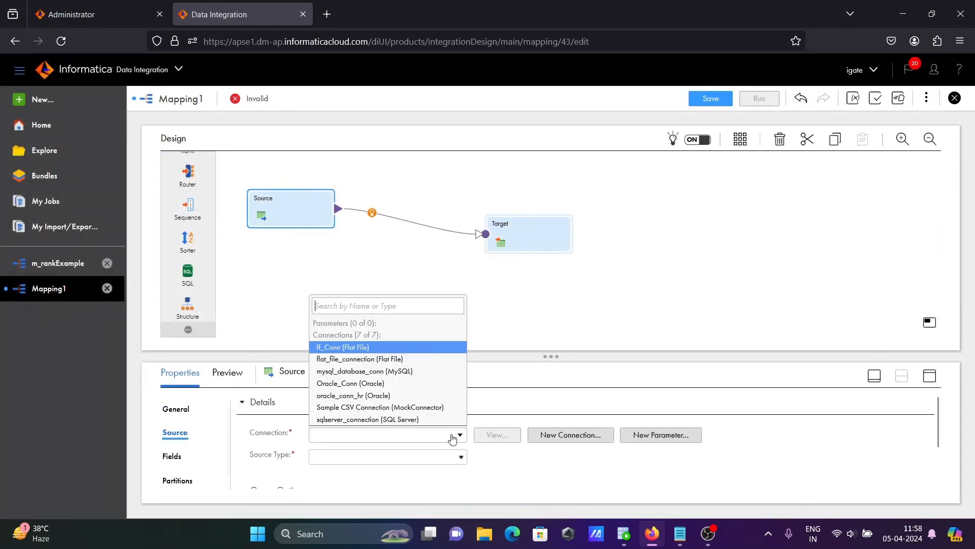
left_click(354, 348)
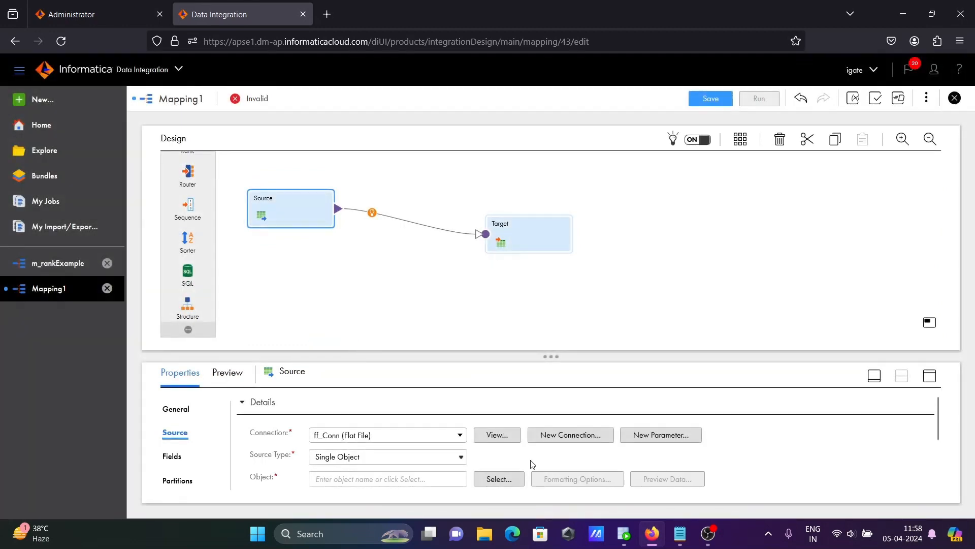
Choose File1.csv as the source object of the first Source transformation.
left_click(500, 479)
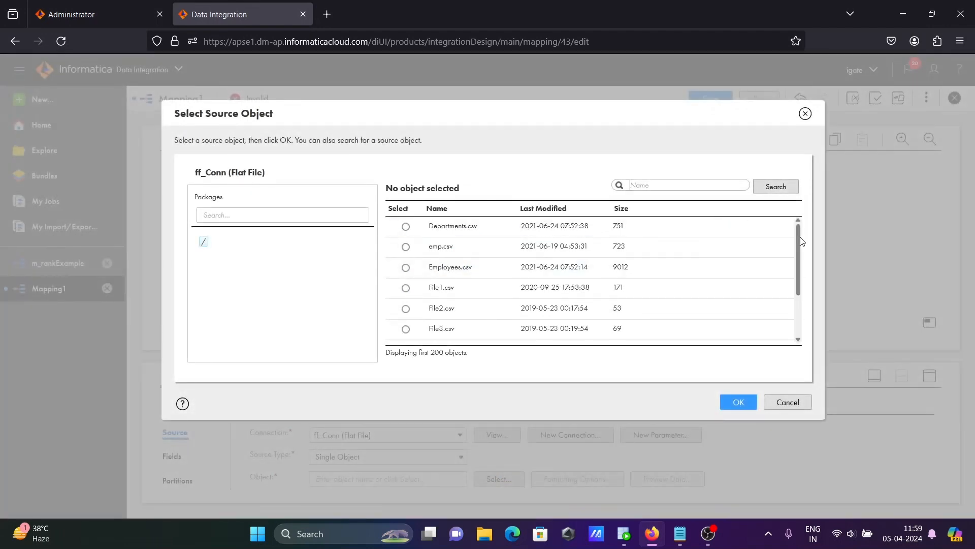
mouse_move(799, 237)
left_mouse_down()
mouse_move(795, 272)
mouse_move(795, 239)
left_mouse_up()
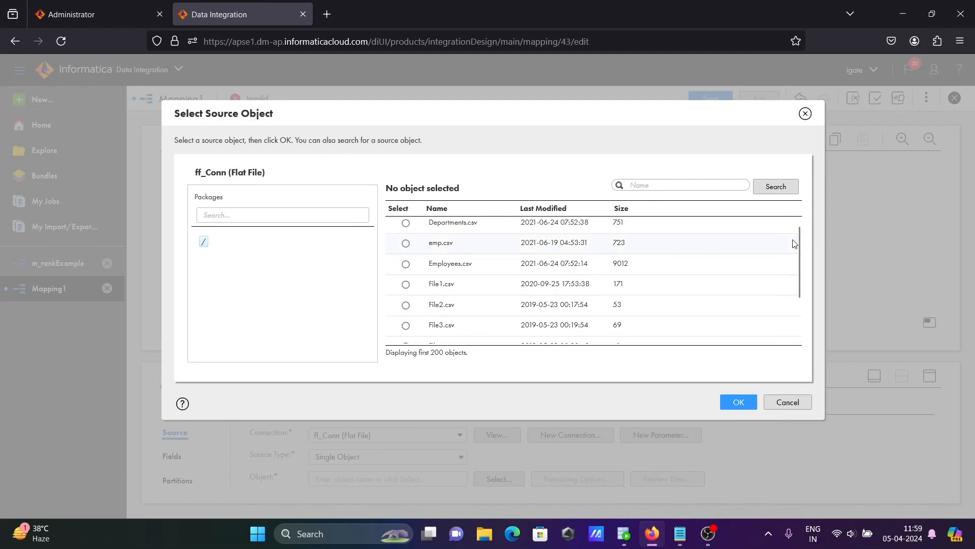
left_click(406, 284)
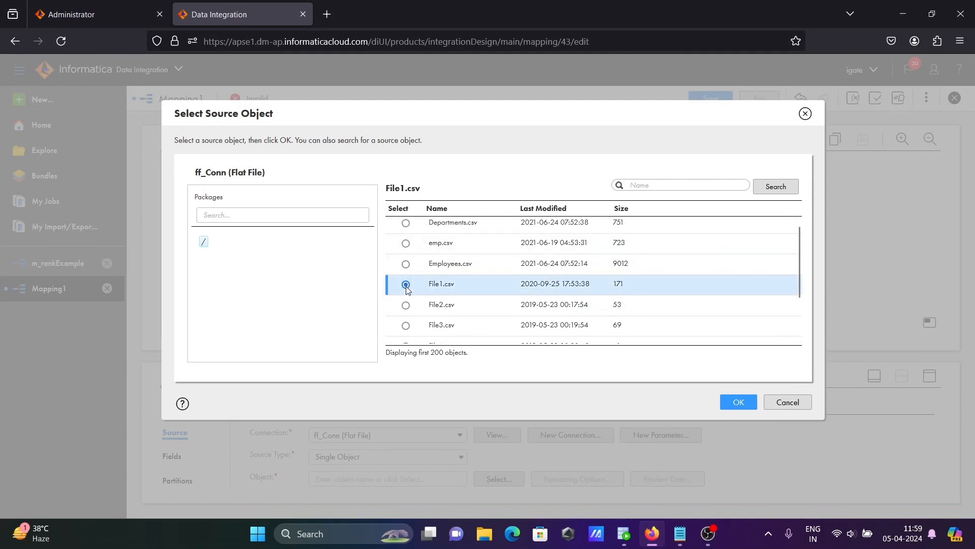
left_click(406, 306)
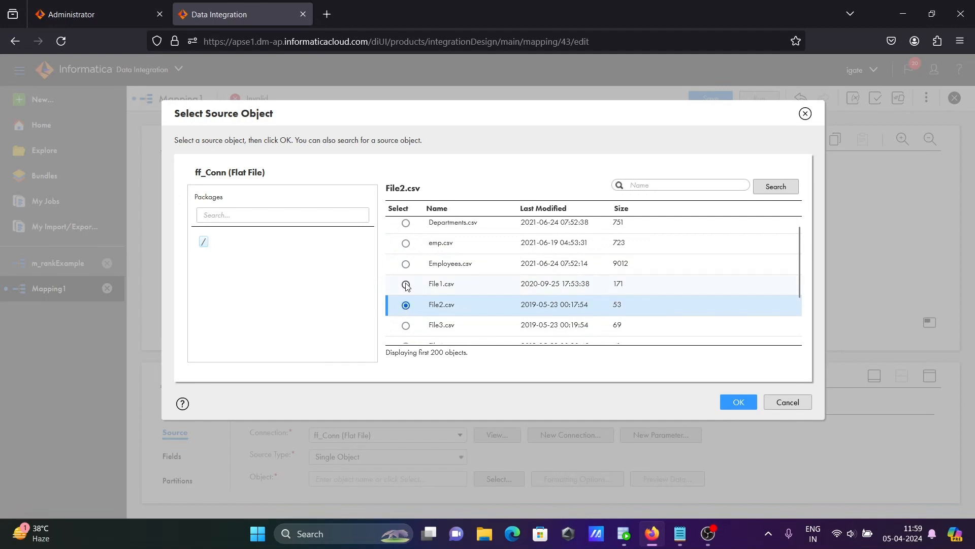
left_click(406, 284)
left_click(738, 403)
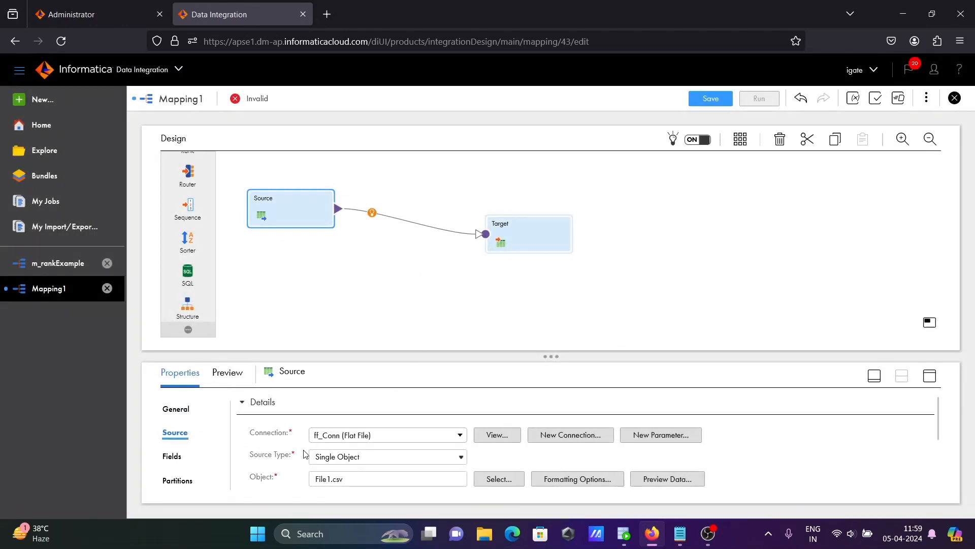
Examine the field list and source details of the first Source in an enlarged properties view, and return to the design canvas.
left_click(169, 460)
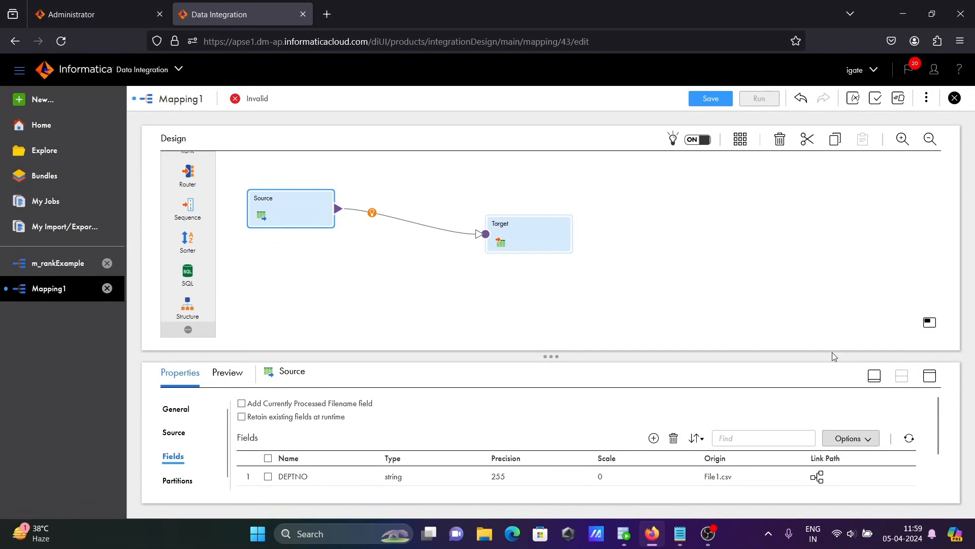
left_click(875, 376)
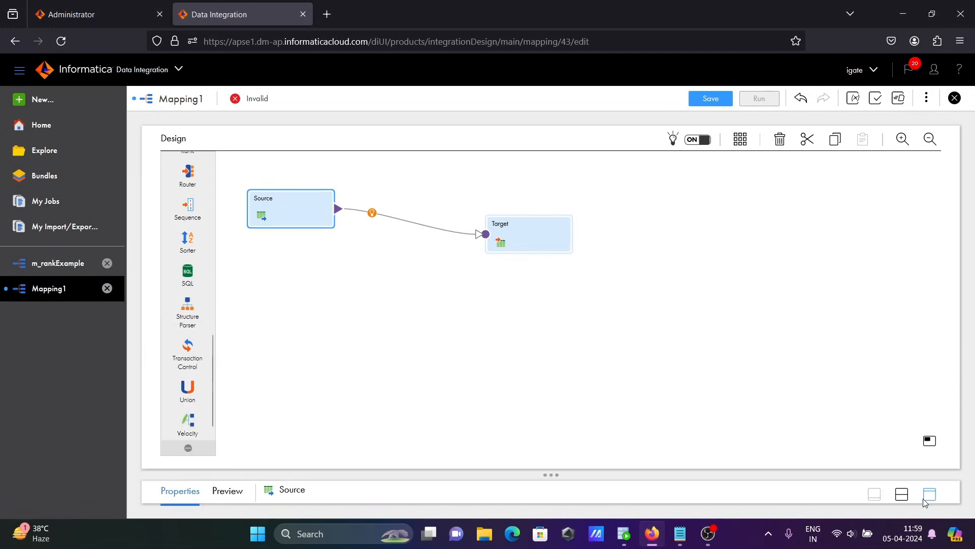
left_click(902, 494)
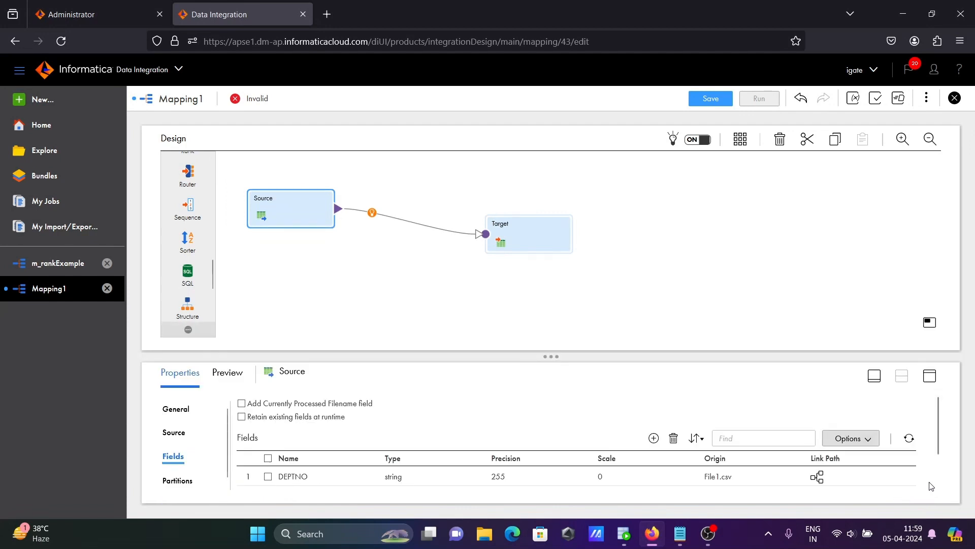
left_click(930, 378)
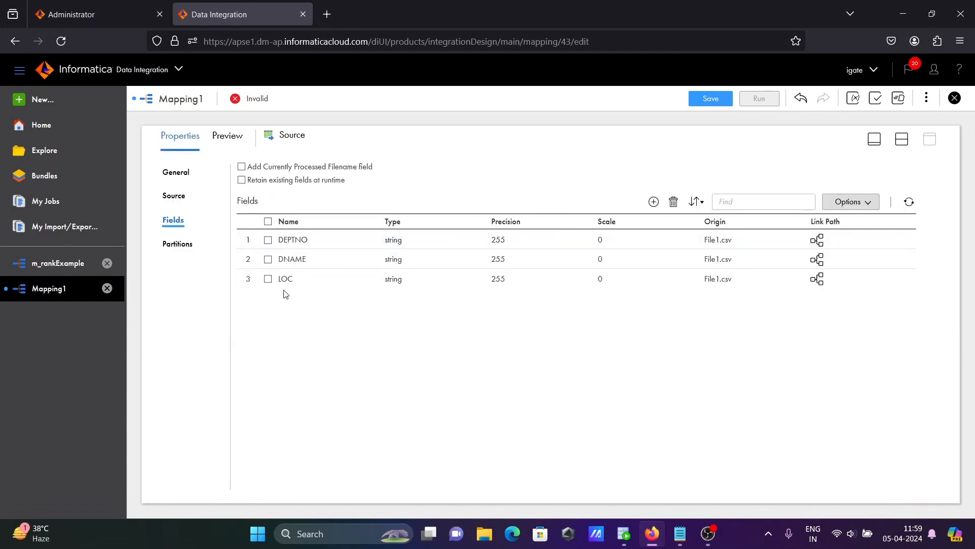
left_click(174, 196)
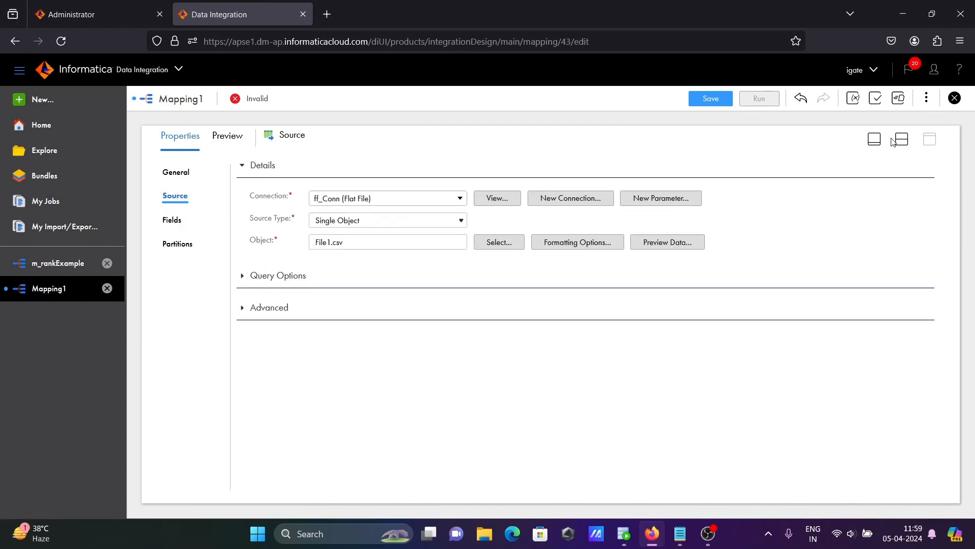
left_click(873, 141)
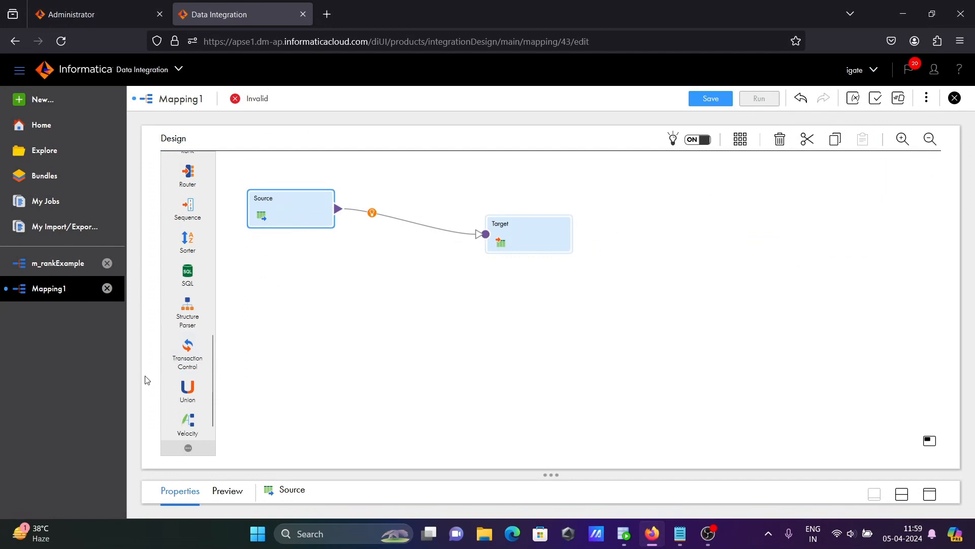
Add a second Source transformation below the first one and set its connection to ff_Conn (Flat File).
left_click_drag(212, 359, 249, 277)
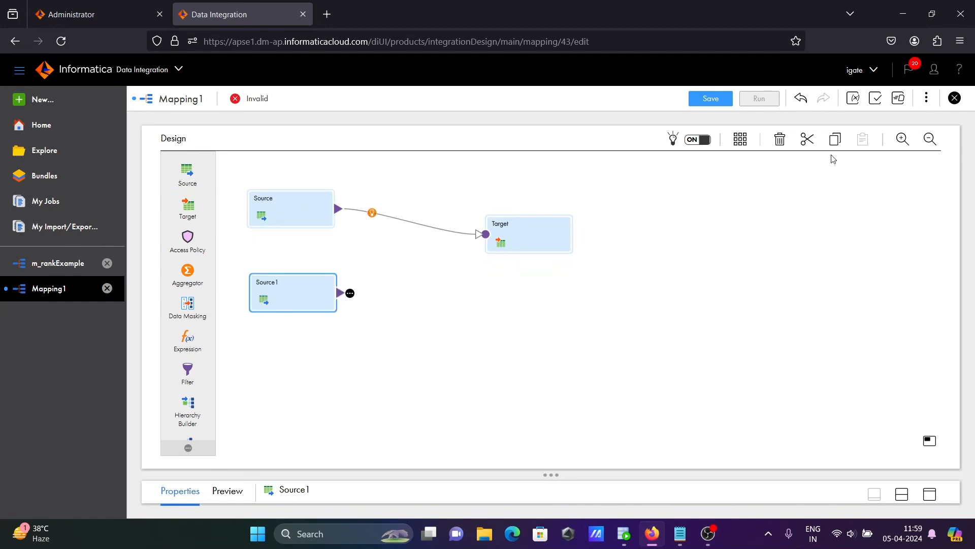
left_click(929, 494)
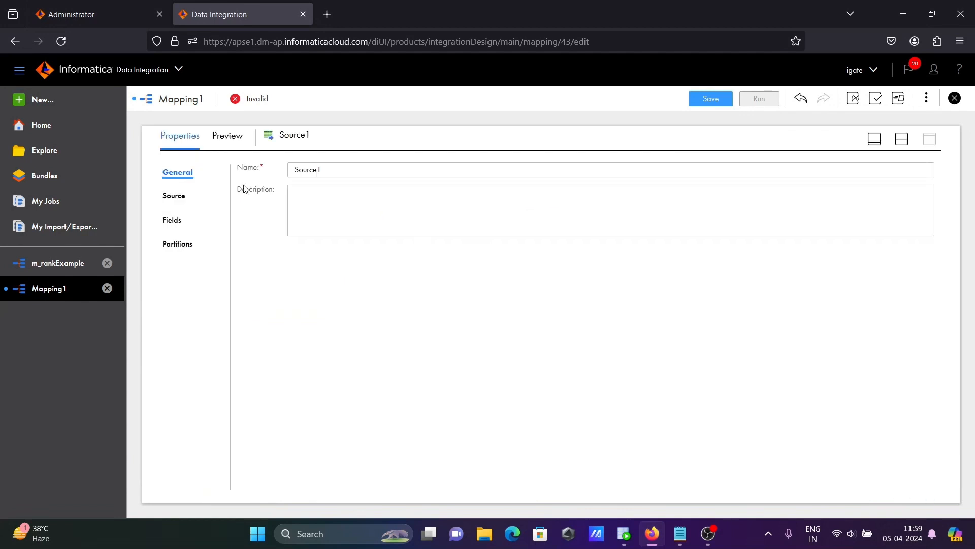
left_click(174, 196)
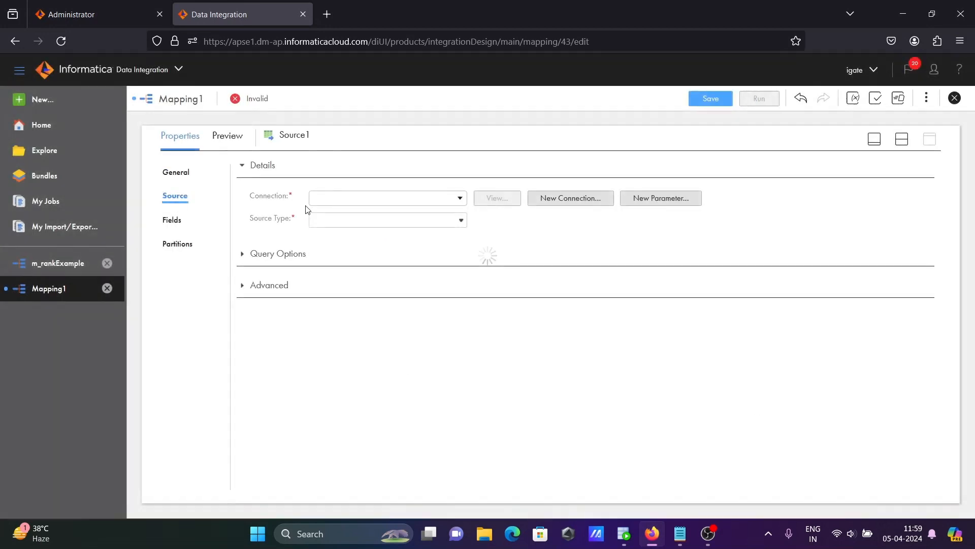
left_click(454, 206)
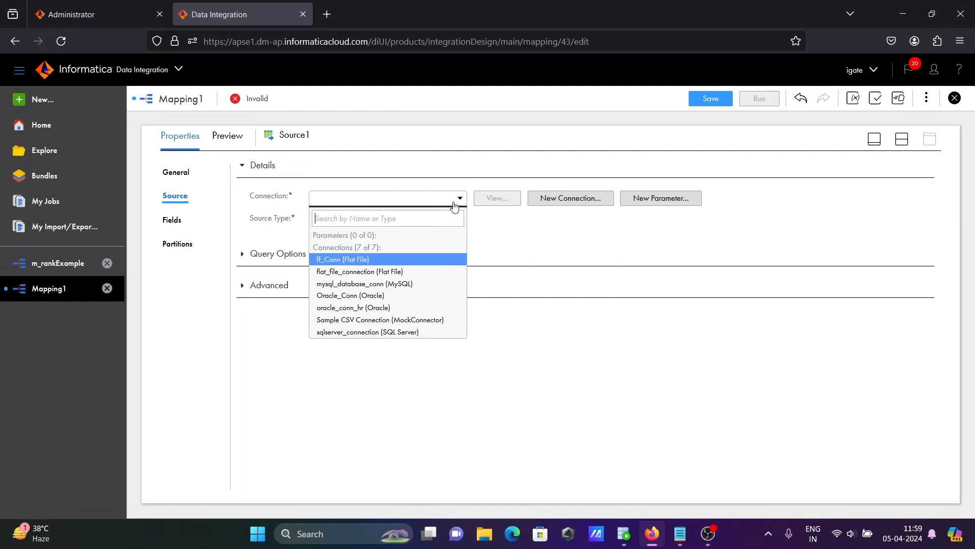
left_click(381, 260)
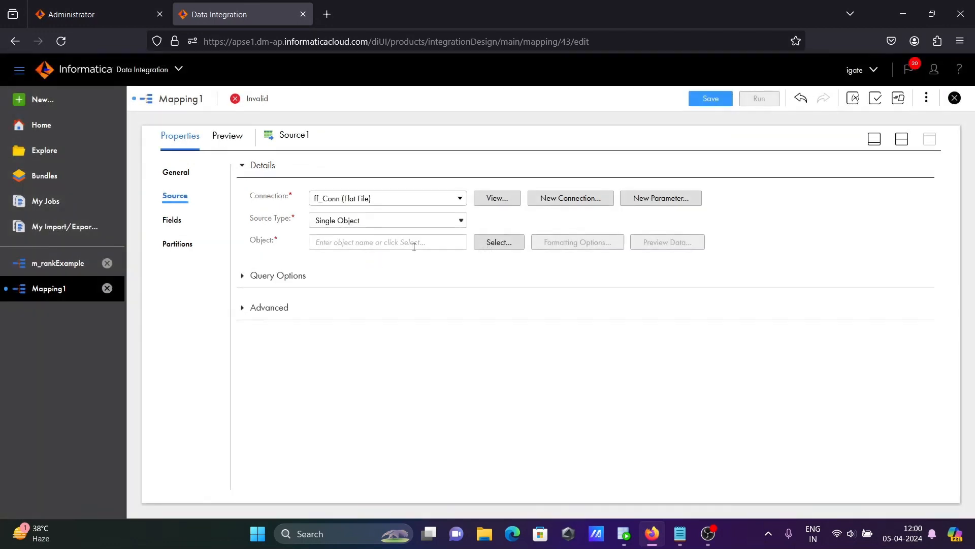
Choose File2.csv as the second Source's object and check its fields before returning to the design canvas.
left_click(489, 243)
left_click(489, 244)
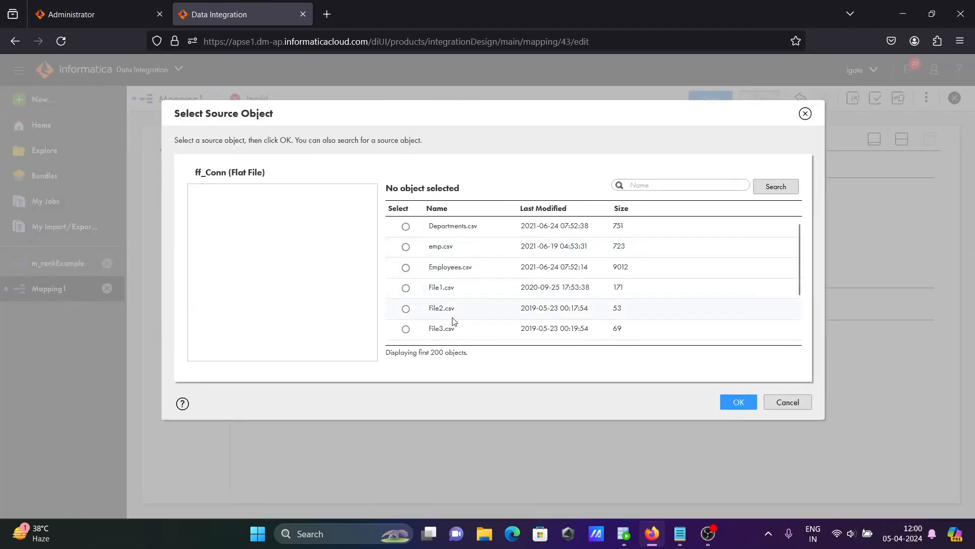
left_click(406, 308)
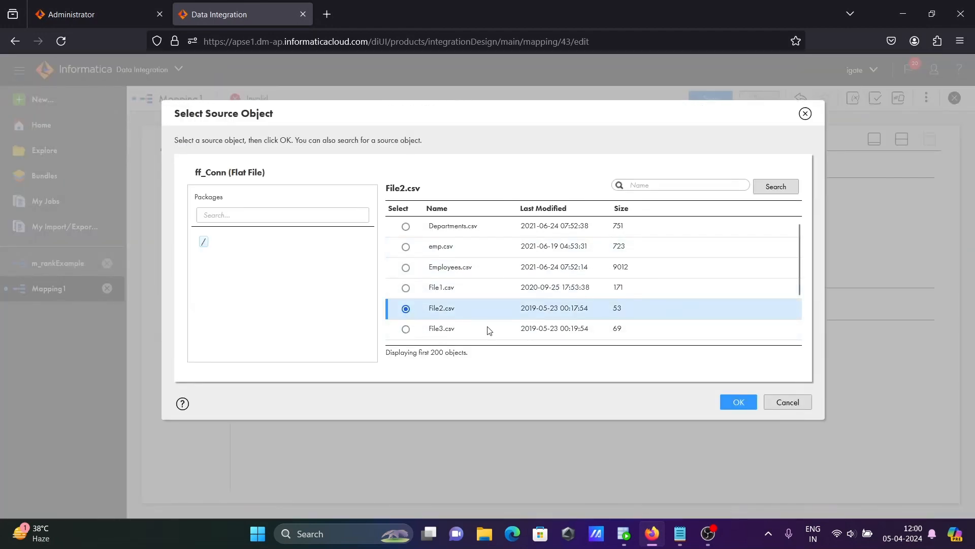
left_click(738, 402)
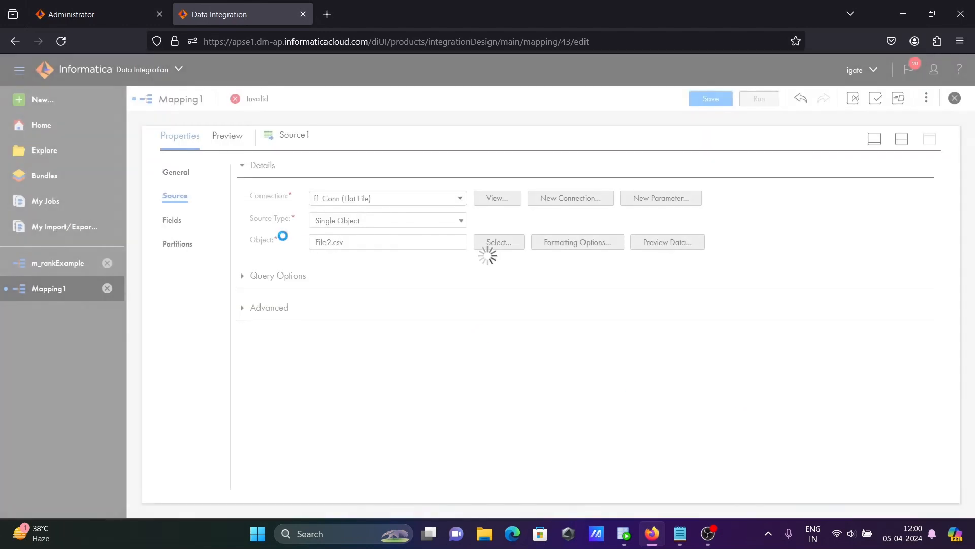
left_click(180, 230)
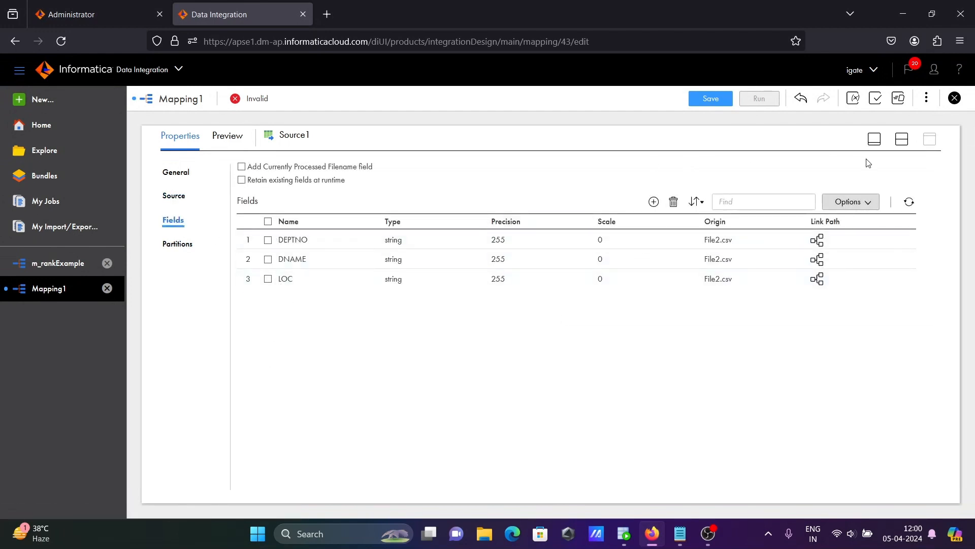
left_click(875, 141)
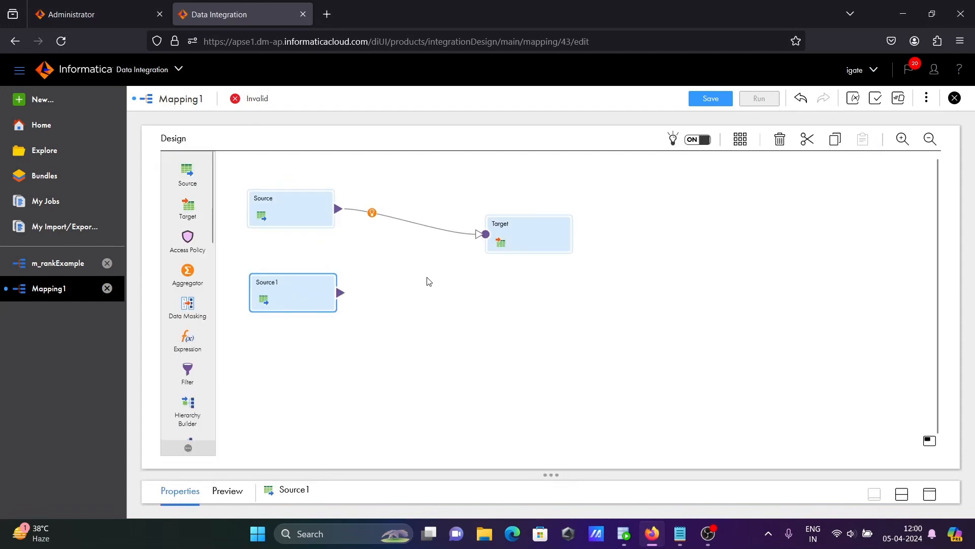
Add a third Source transformation below the second one and set its connection to ff_Conn (Flat File).
left_click_drag(189, 175, 264, 404)
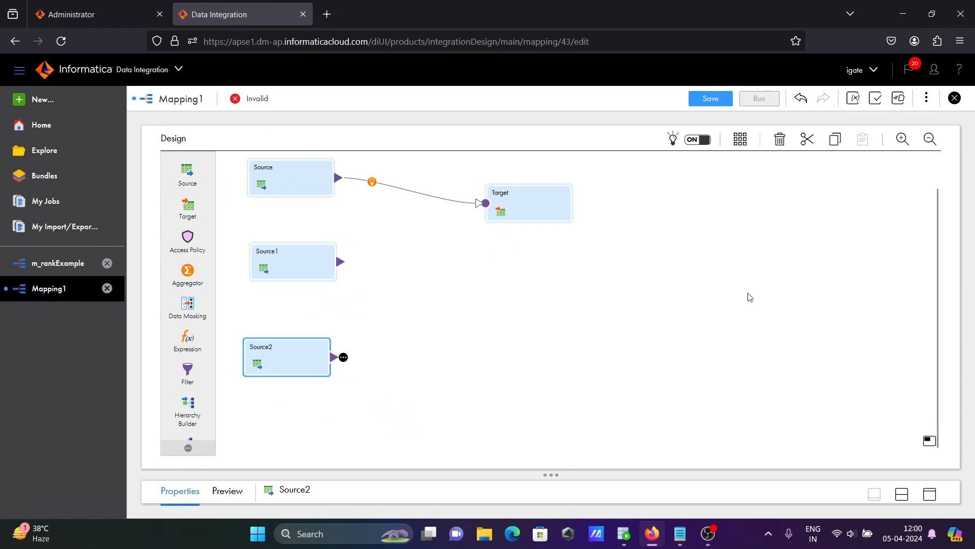
left_click(929, 494)
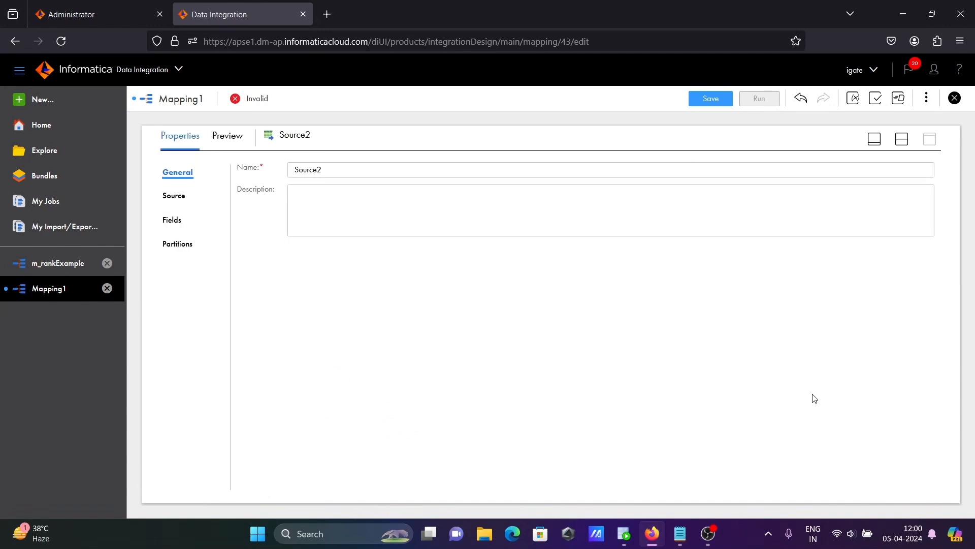
left_click(173, 199)
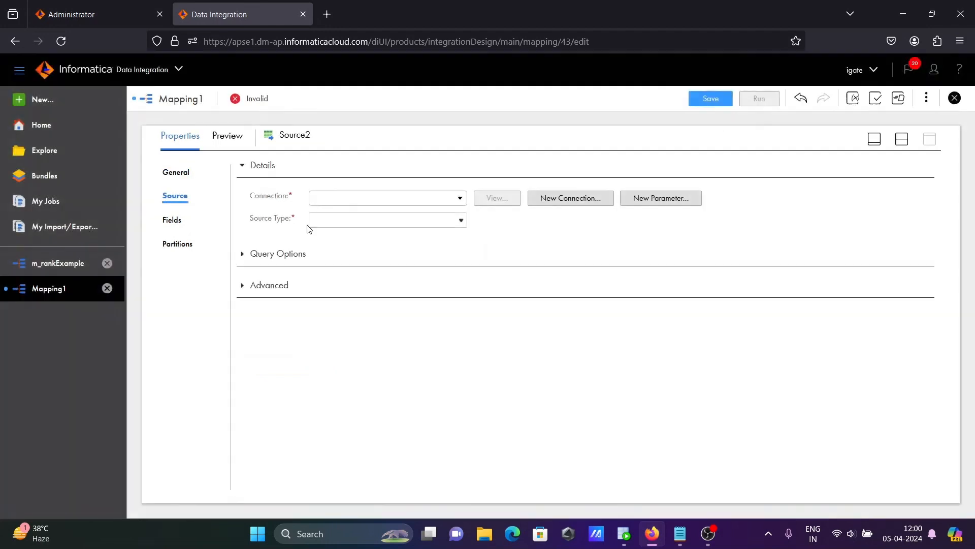
left_click(460, 199)
left_click(360, 260)
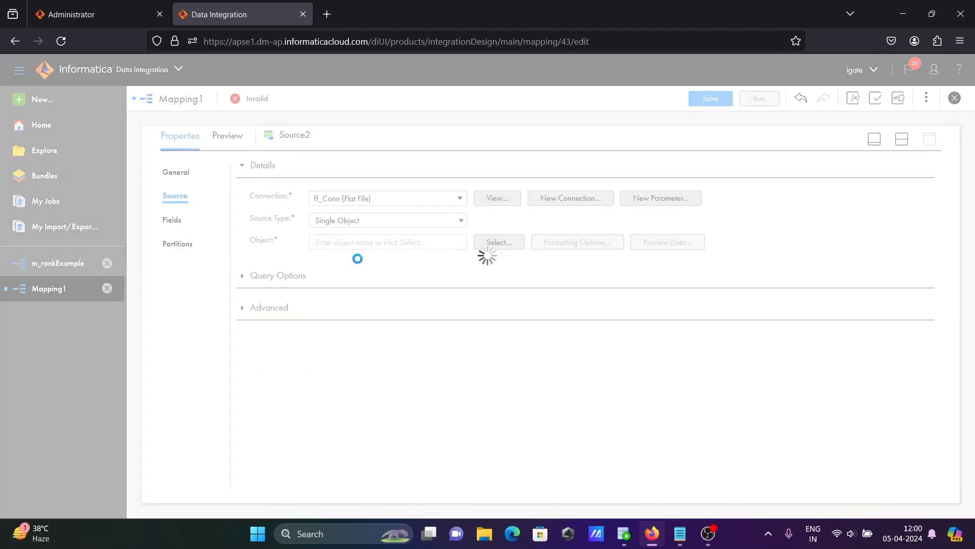
Choose File3.csv as the third Source's object and check its fields before returning to the design canvas.
left_click(506, 243)
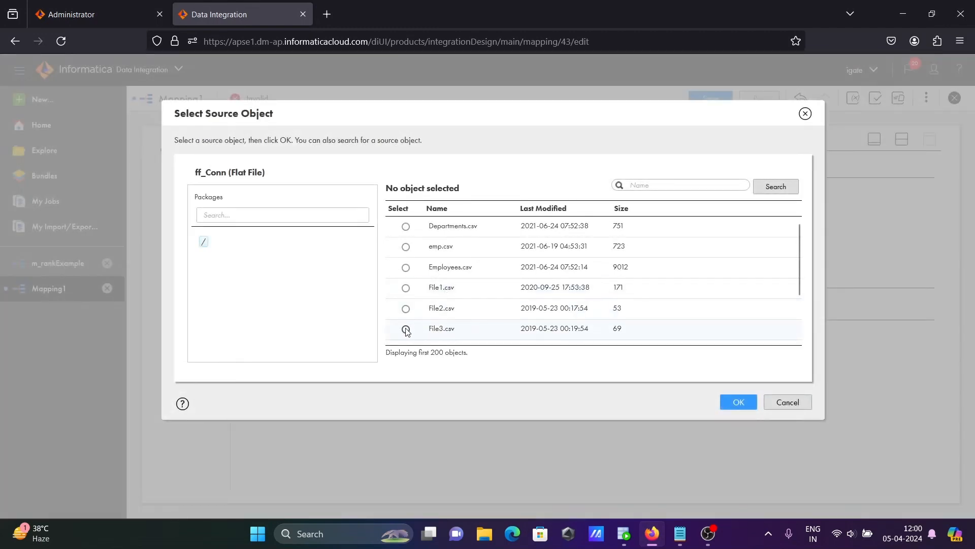
left_click(406, 329)
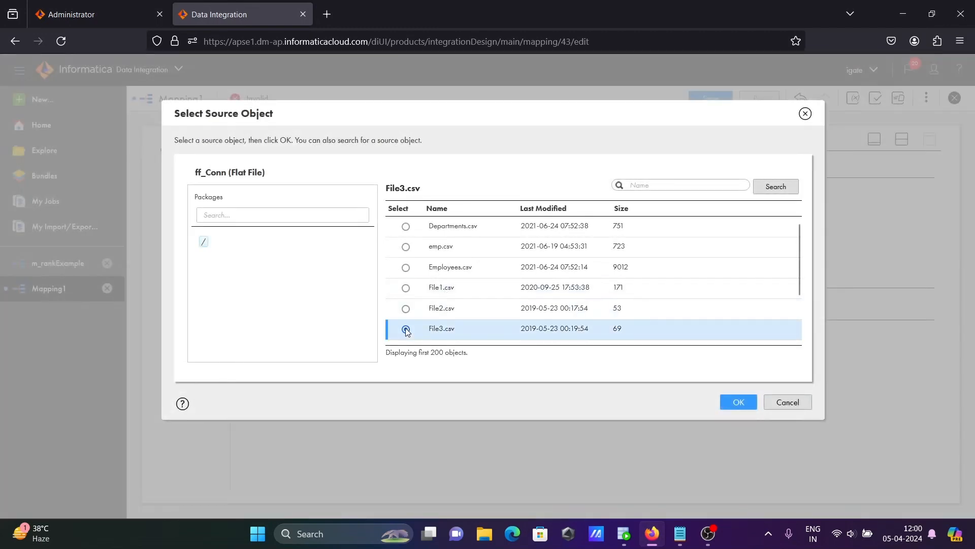
left_click(736, 404)
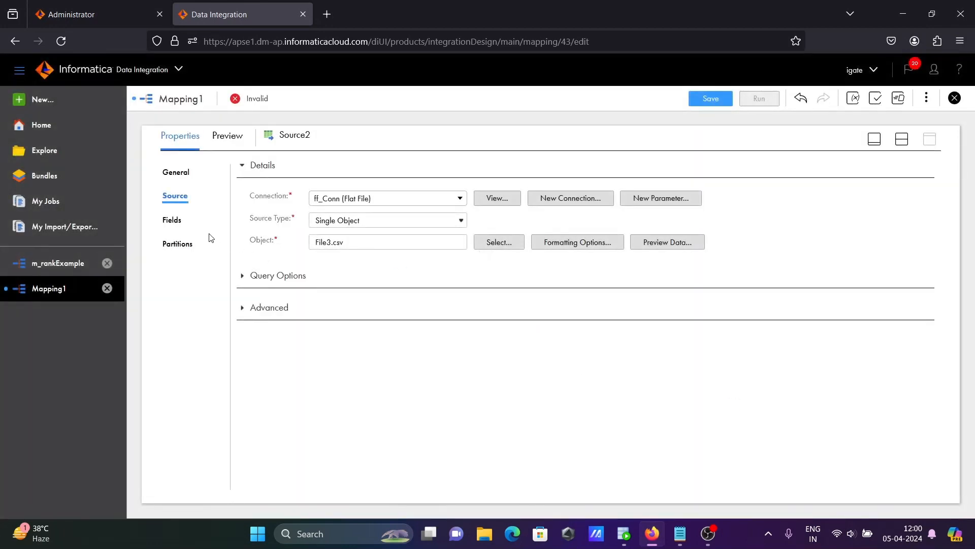
left_click(173, 220)
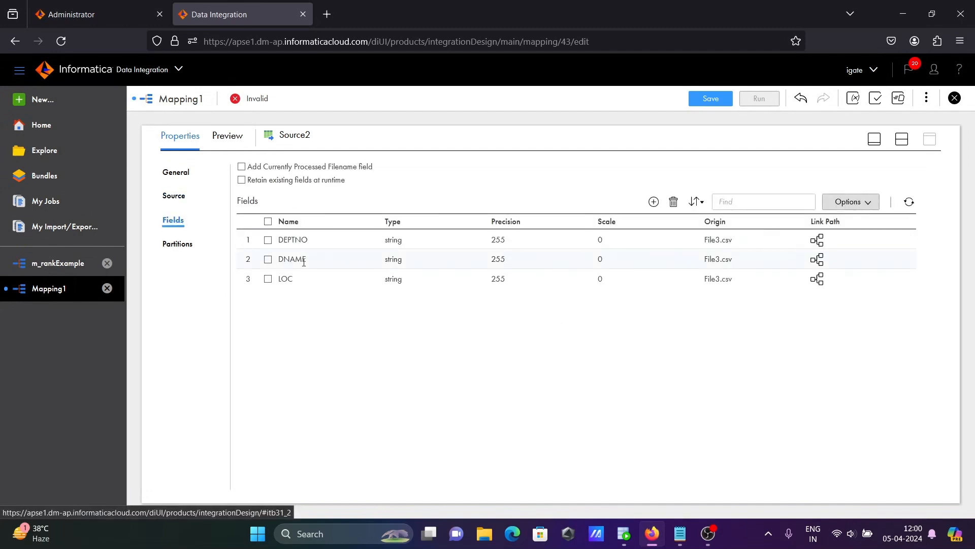
left_click(875, 139)
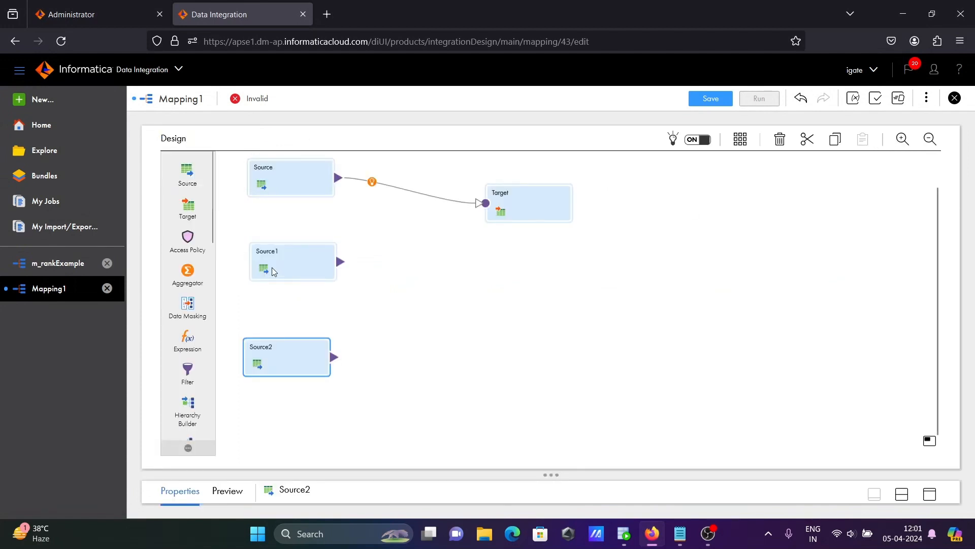
Tidy the source layout and insert a Union transformation between the first Source and the Target, spacing both out on the canvas.
left_click_drag(286, 266, 277, 266)
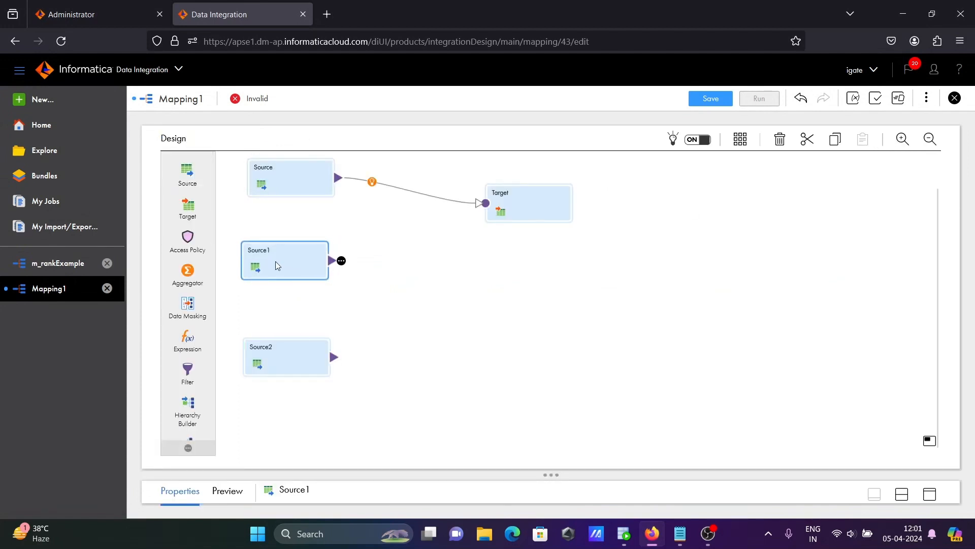
left_click_drag(272, 348, 275, 331)
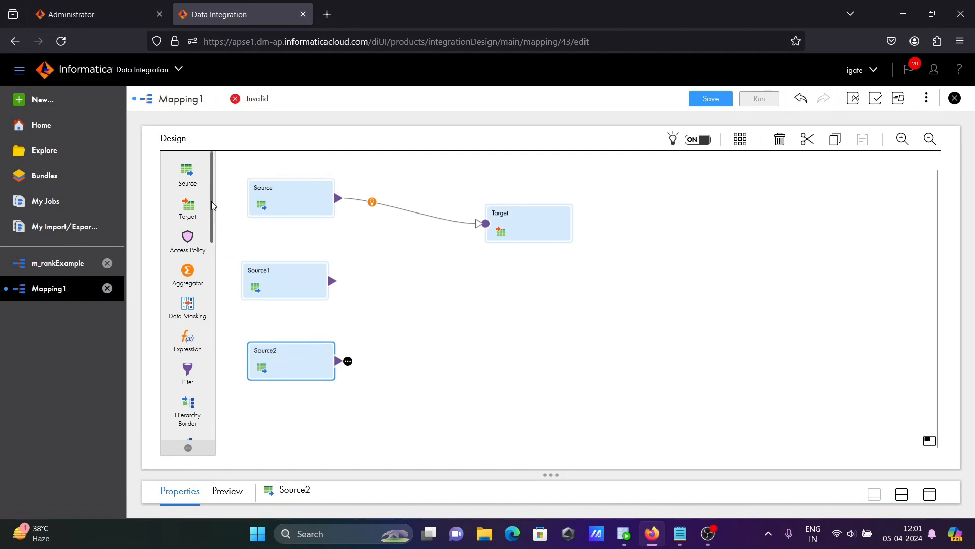
left_click_drag(212, 206, 228, 431)
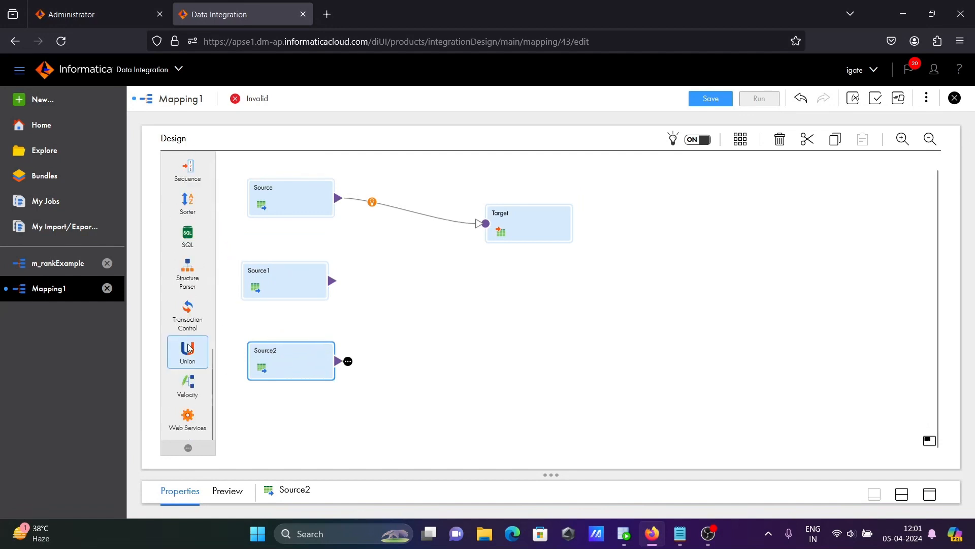
left_click_drag(189, 352, 379, 202)
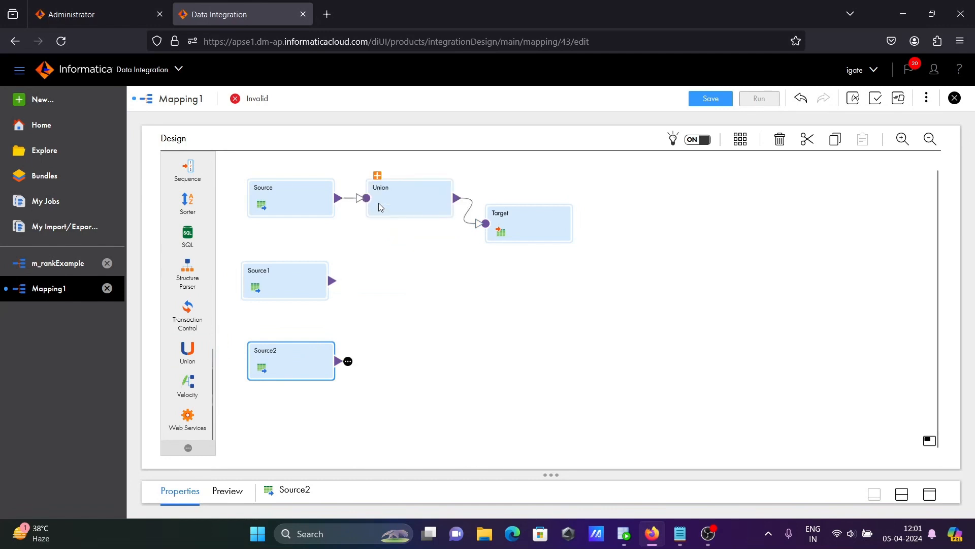
left_click_drag(529, 230, 671, 238)
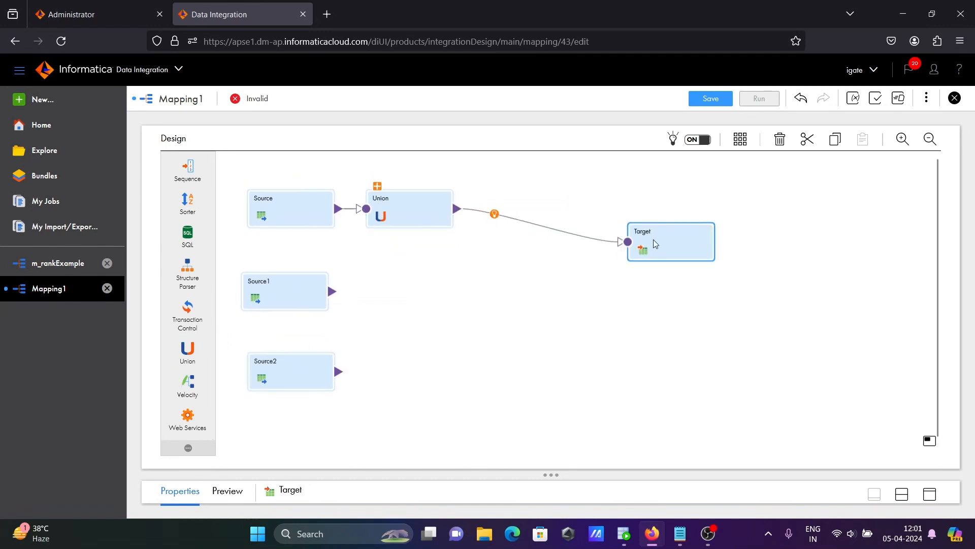
left_click_drag(411, 214, 447, 224)
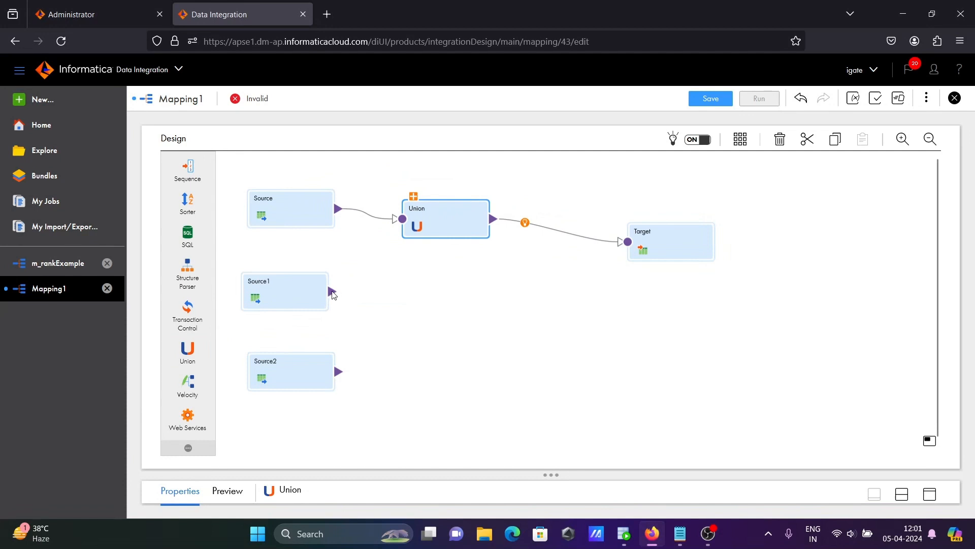
Connect Source1 to the Union's Input3 group and Source2 to Input2, and move the Union lower on the canvas.
left_click_drag(333, 293, 405, 203)
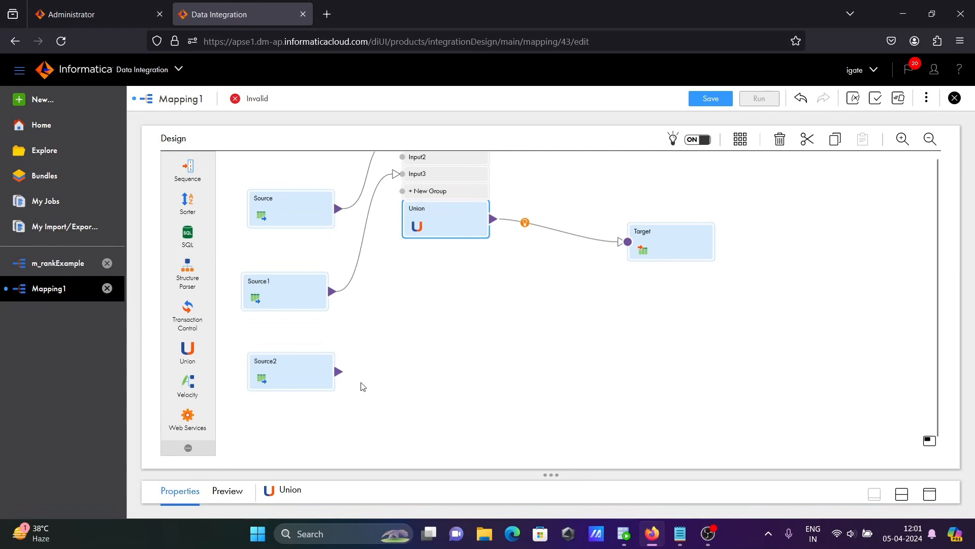
left_click_drag(339, 373, 406, 166)
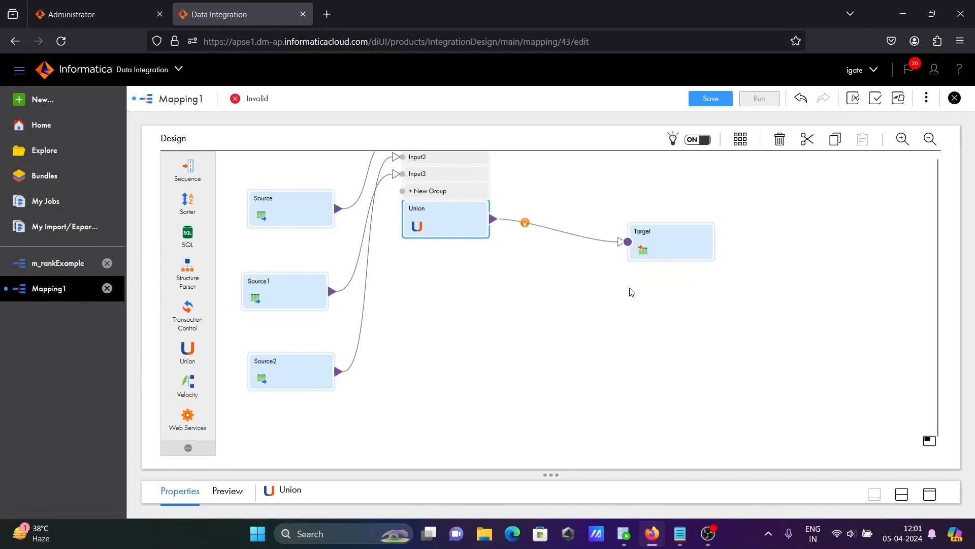
left_click_drag(938, 316, 966, 218)
left_click_drag(450, 212, 456, 274)
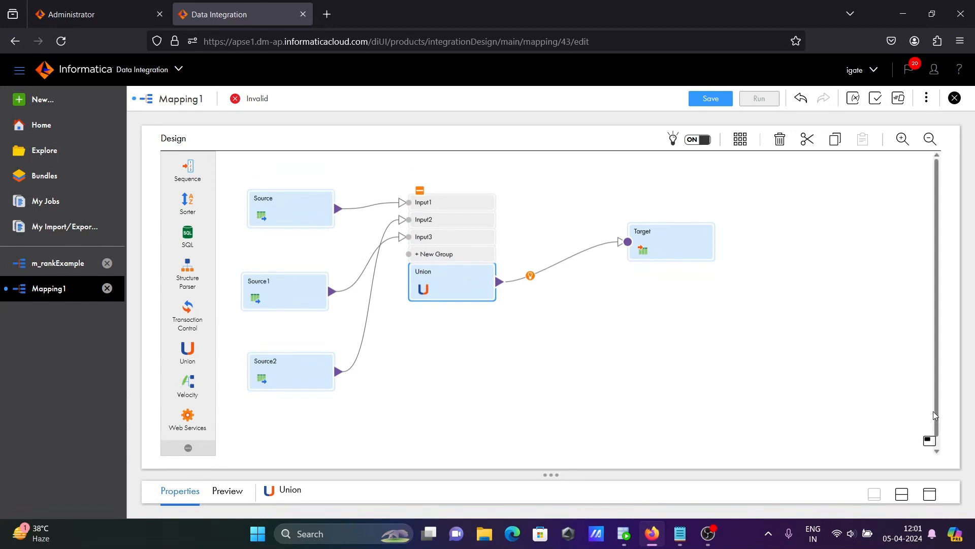
Review the Union's incoming and output fields, and automap the Input1 group's fields with Smart Map.
left_click(931, 493)
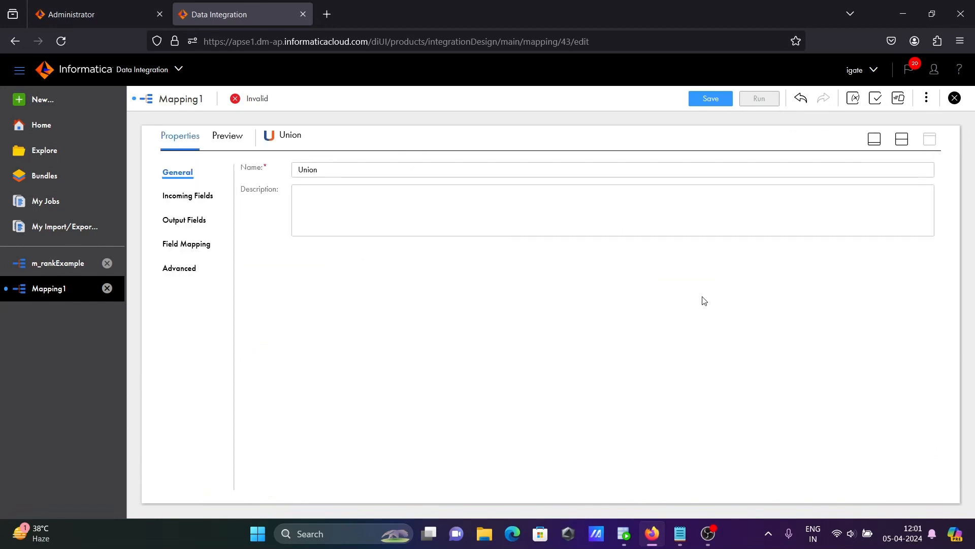
left_click(190, 199)
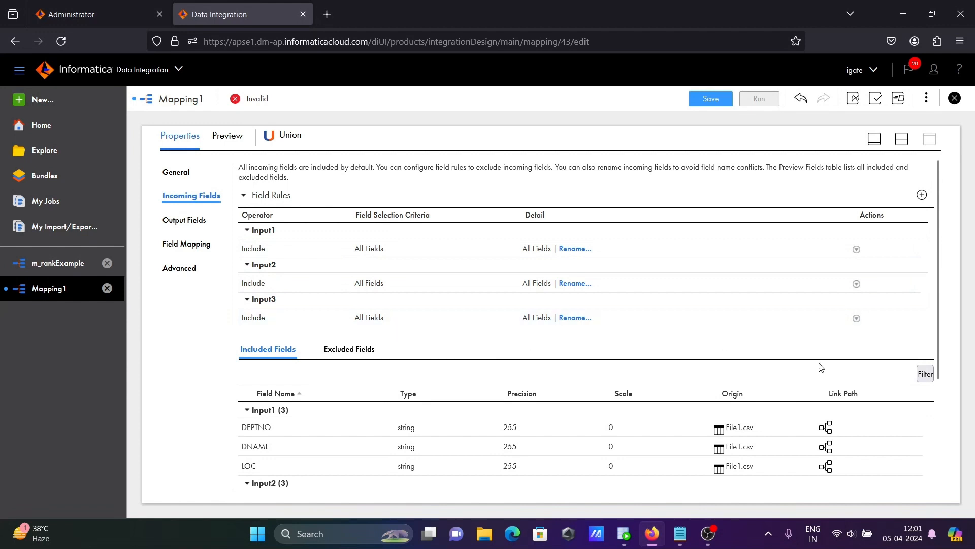
left_click_drag(938, 284, 944, 406)
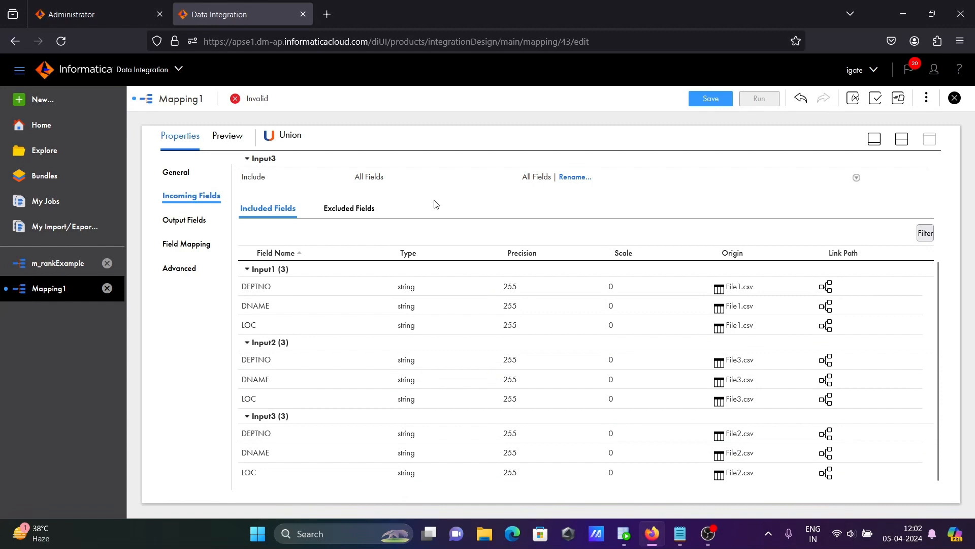
left_click(165, 223)
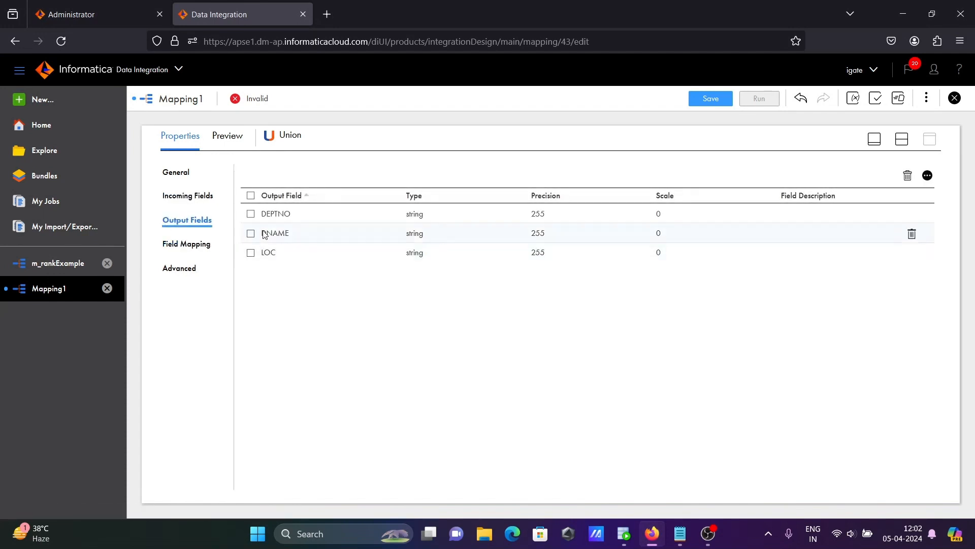
left_click(183, 247)
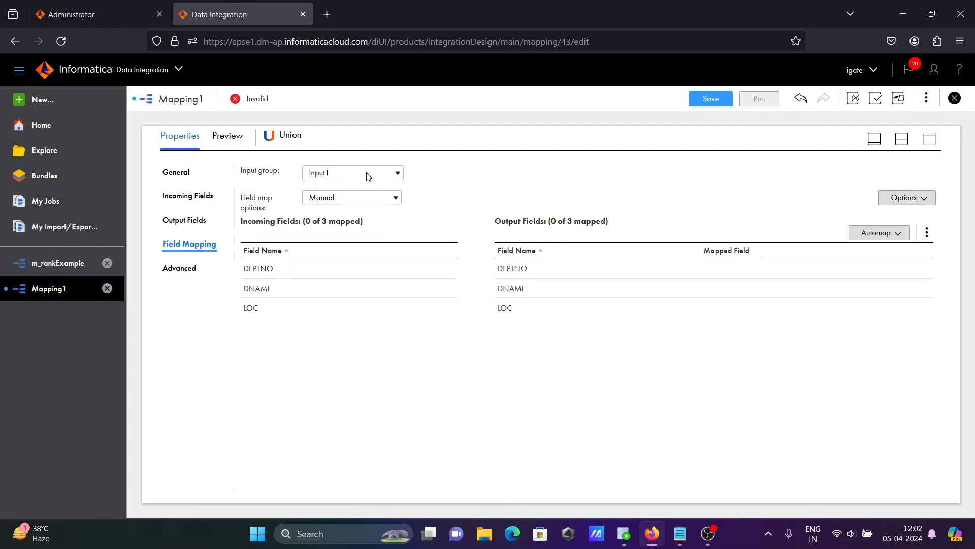
left_click(884, 233)
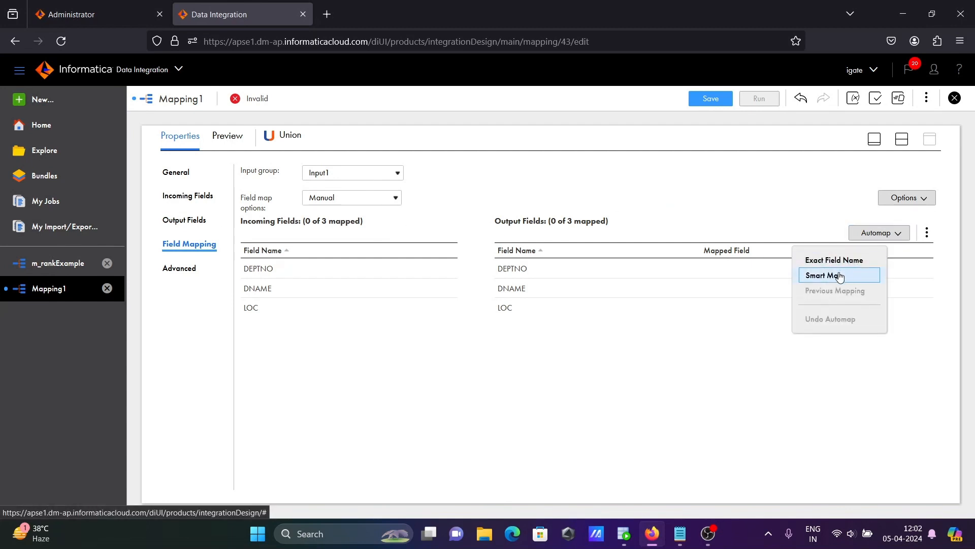
left_click(829, 275)
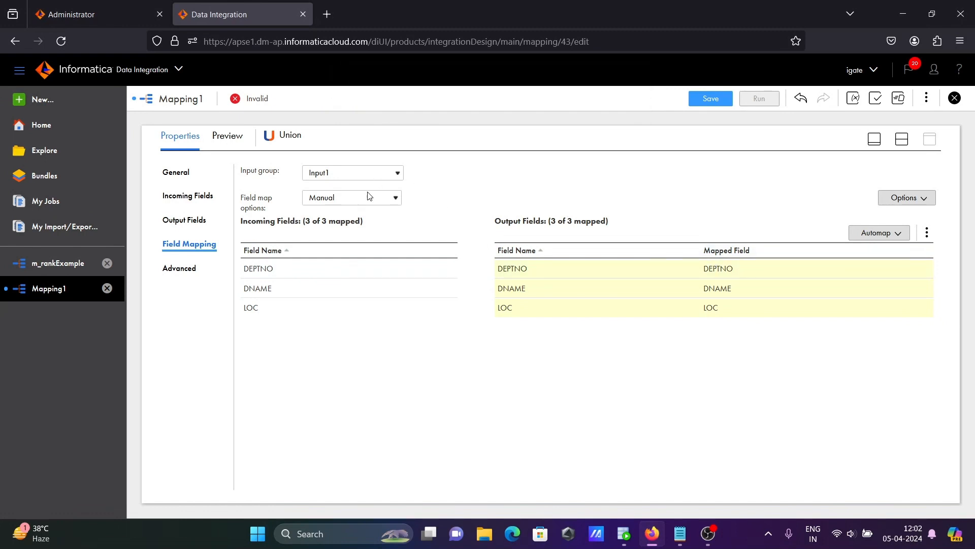
Automap the Union's Input2 group fields to the output fields with Smart Map.
left_click(362, 177)
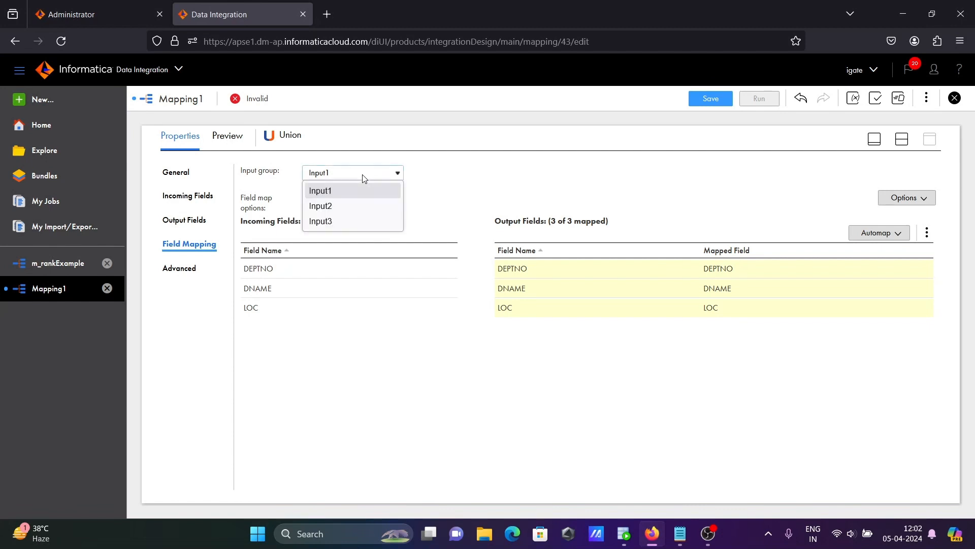
left_click(334, 205)
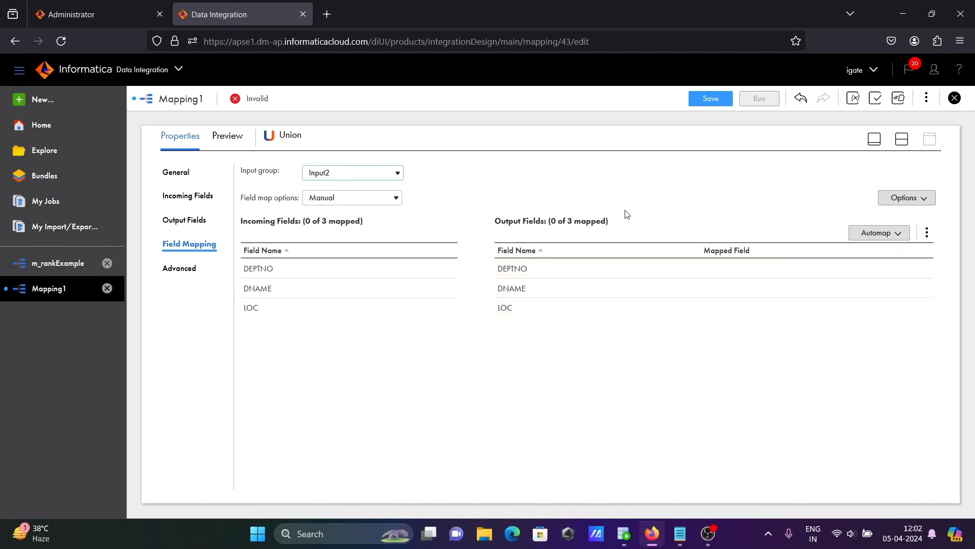
left_click(907, 233)
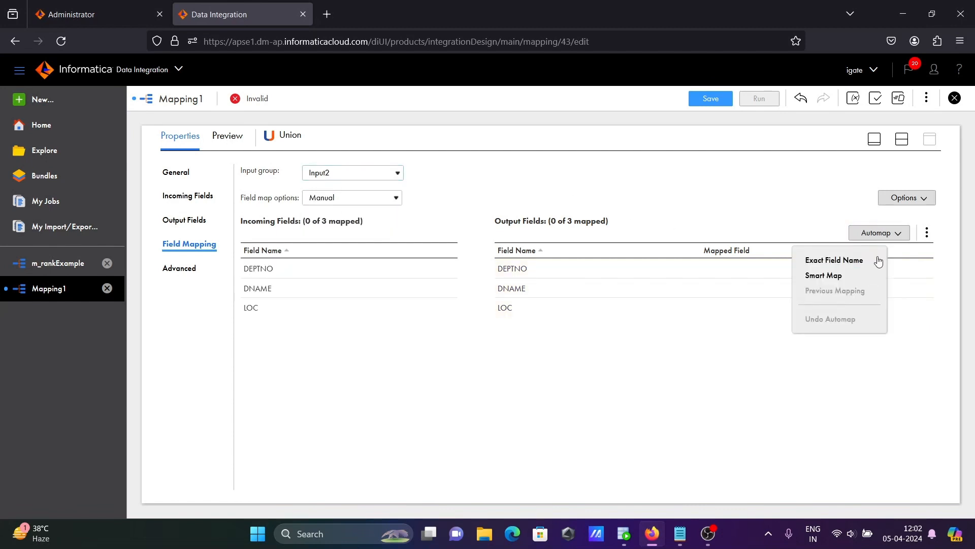
left_click(817, 274)
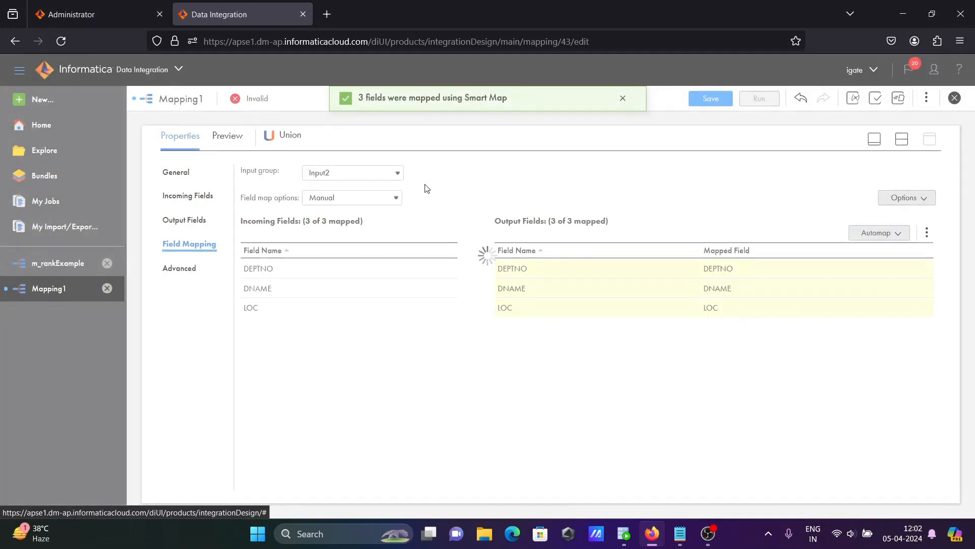
Automap the Union's Input3 group fields with Smart Map and return to the design canvas.
left_click(388, 171)
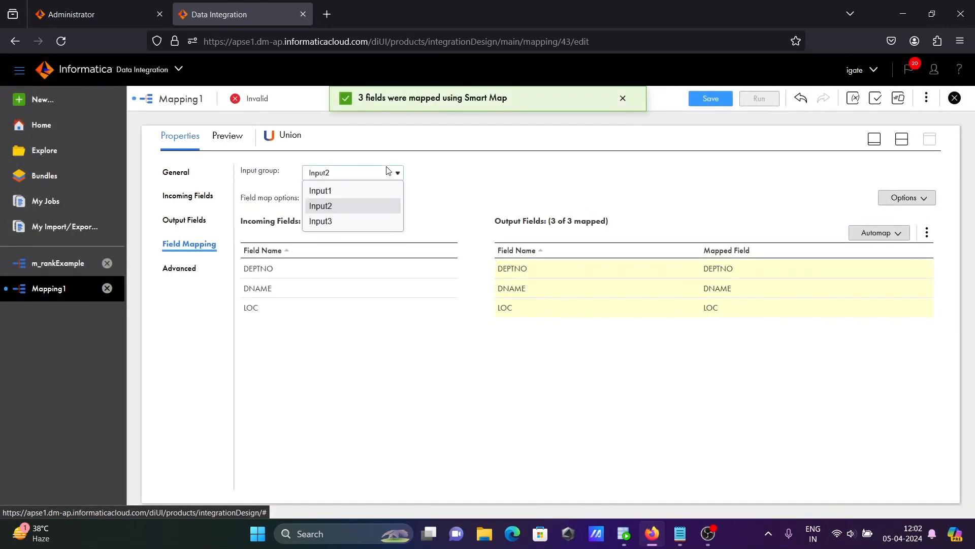
left_click(321, 221)
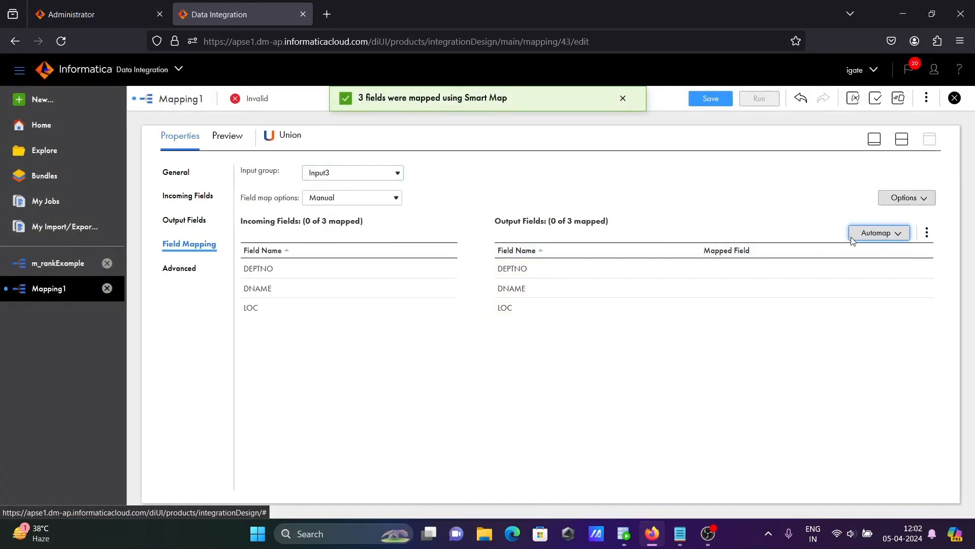
left_click(878, 233)
left_click(825, 276)
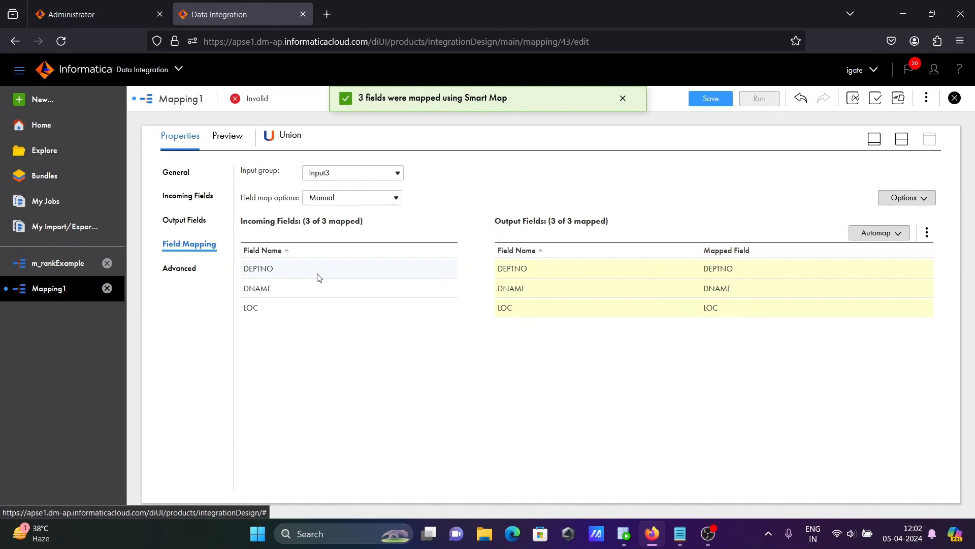
mouse_move(319, 276)
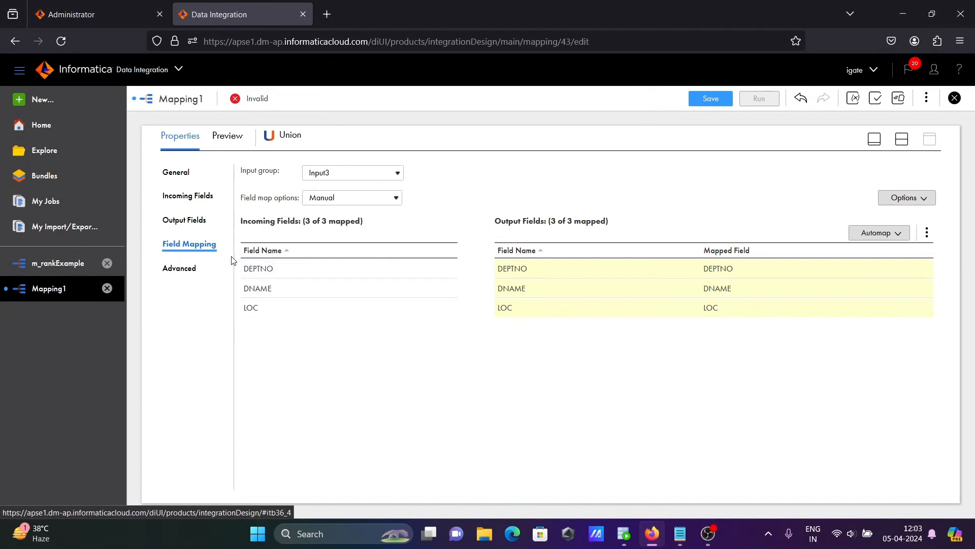
left_click(875, 140)
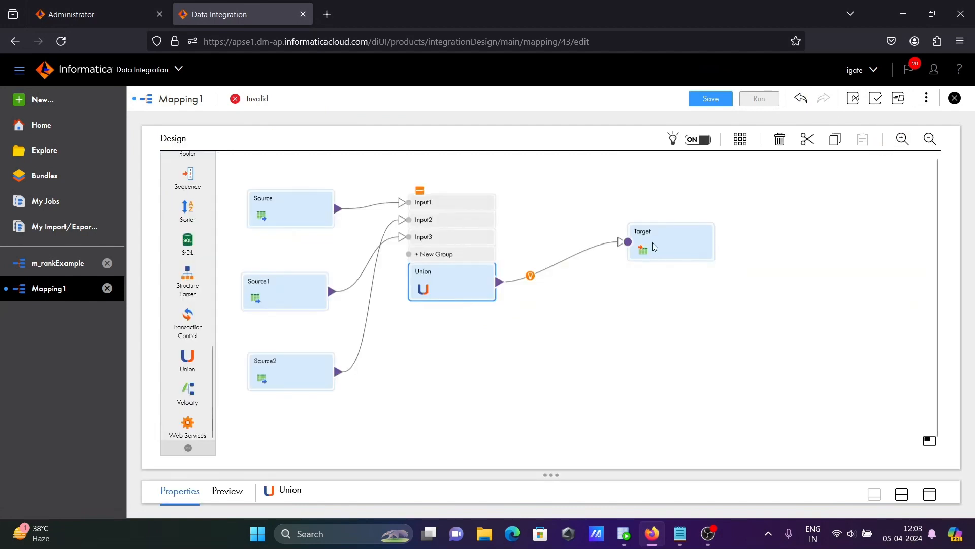
Move the Target farther from the Union, check its incoming fields, and set its connection to ff_Conn (Flat File).
left_click_drag(652, 242, 708, 244)
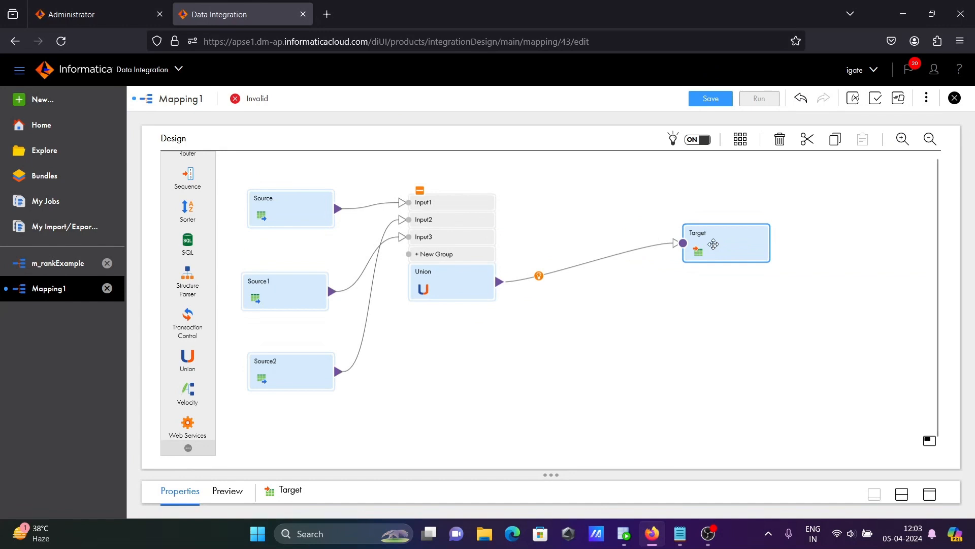
left_click(928, 495)
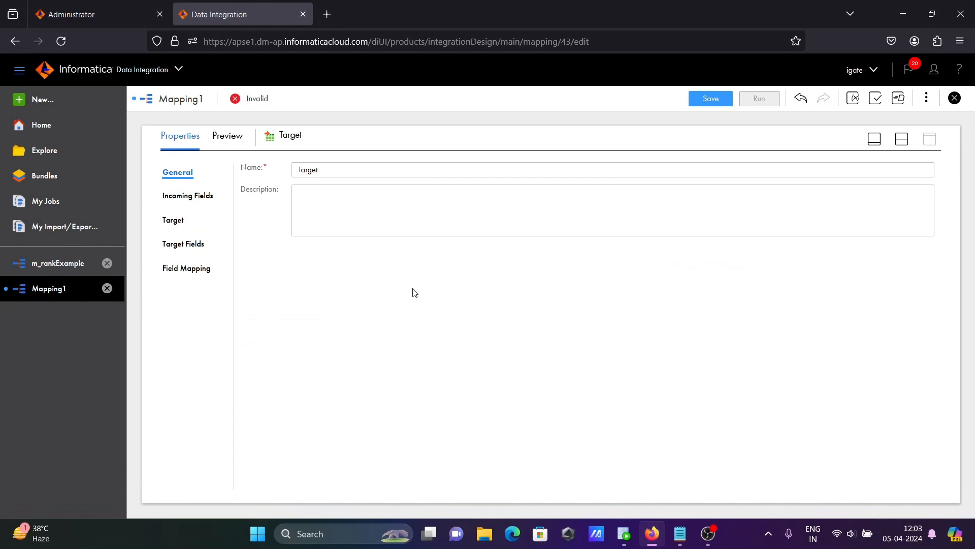
left_click(192, 202)
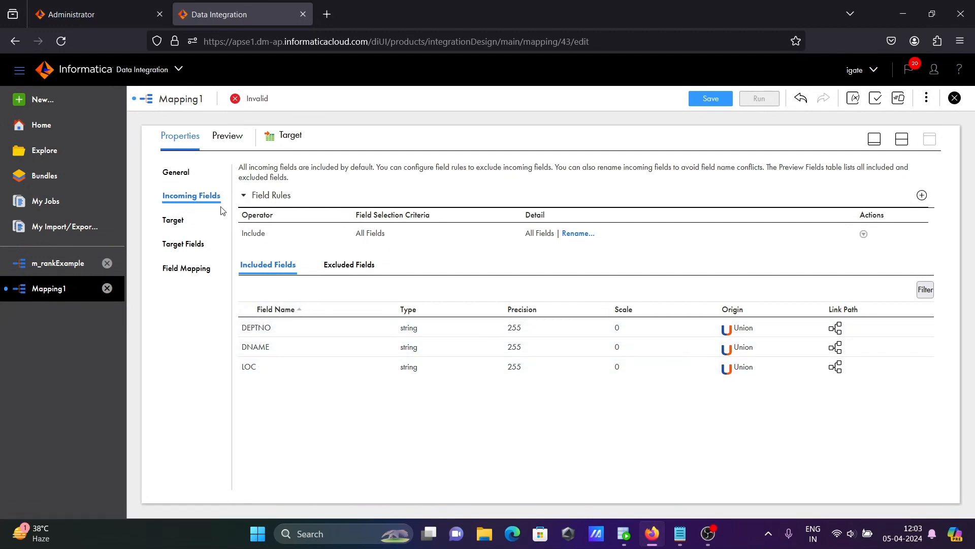
left_click(173, 219)
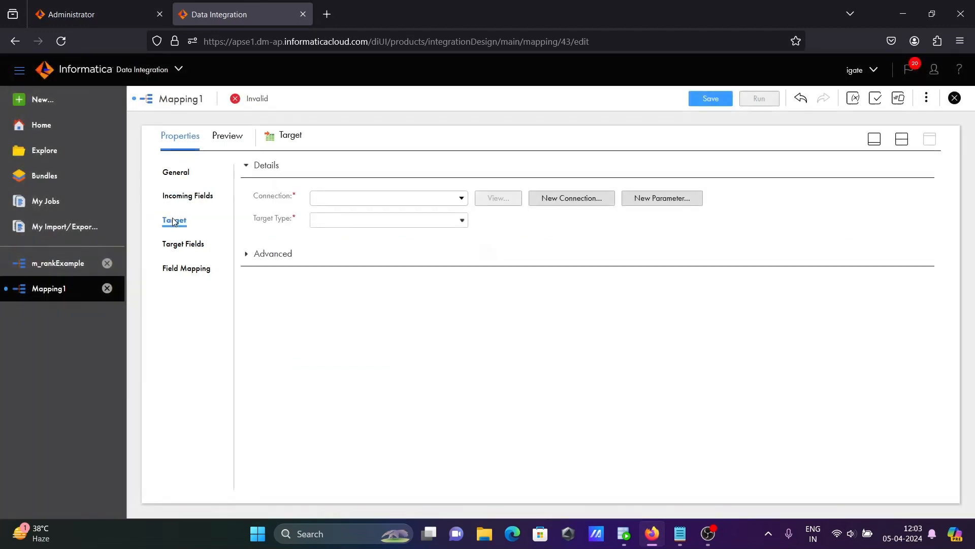
left_click(444, 198)
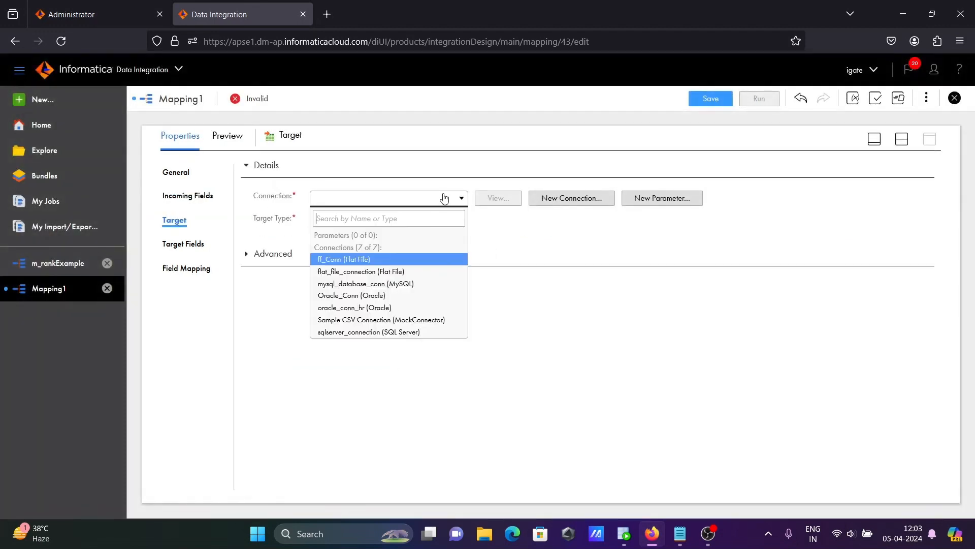
left_click(329, 259)
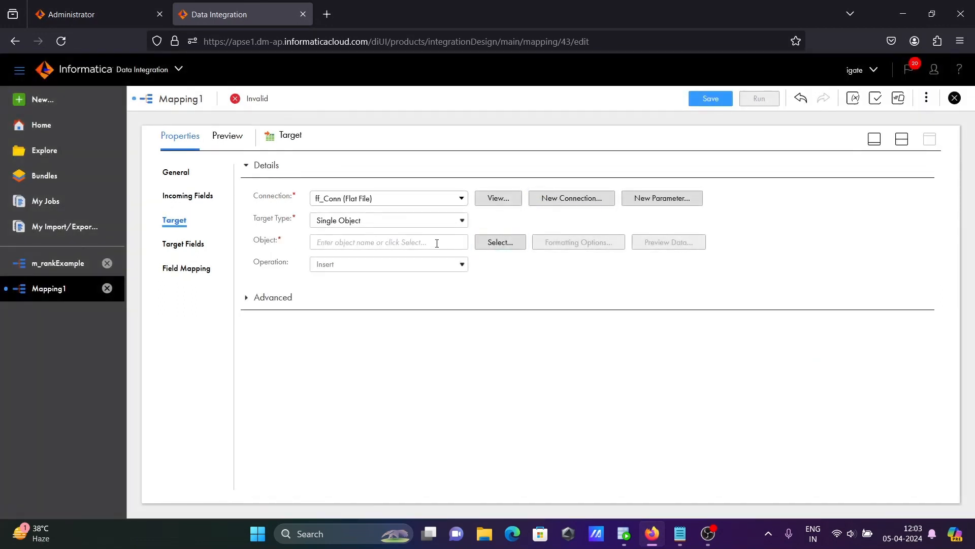
Set the Target's object to create new at runtime with static file name Combine_File.txt, and check its target fields and field mapping.
left_click(492, 243)
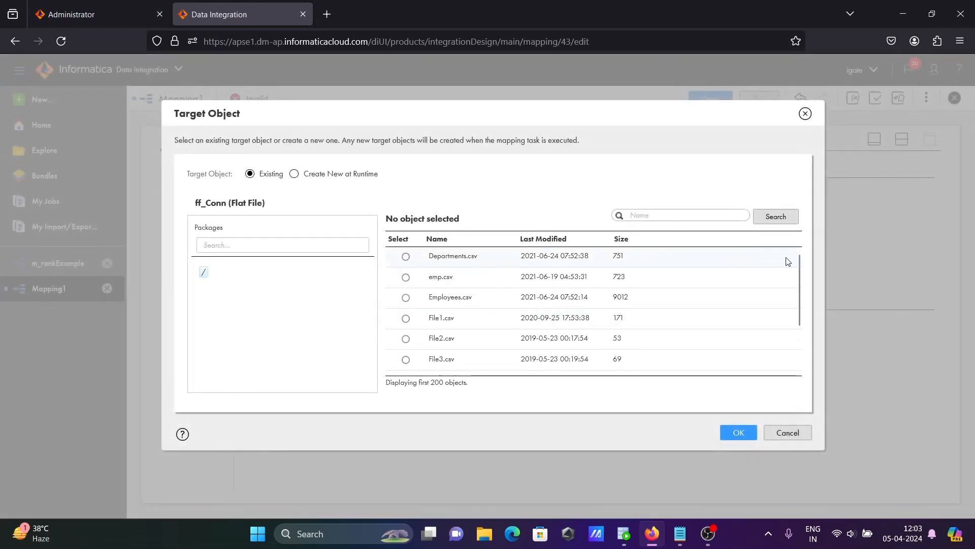
mouse_move(797, 267)
left_mouse_down()
mouse_move(790, 353)
mouse_move(786, 261)
left_mouse_up()
left_click(295, 175)
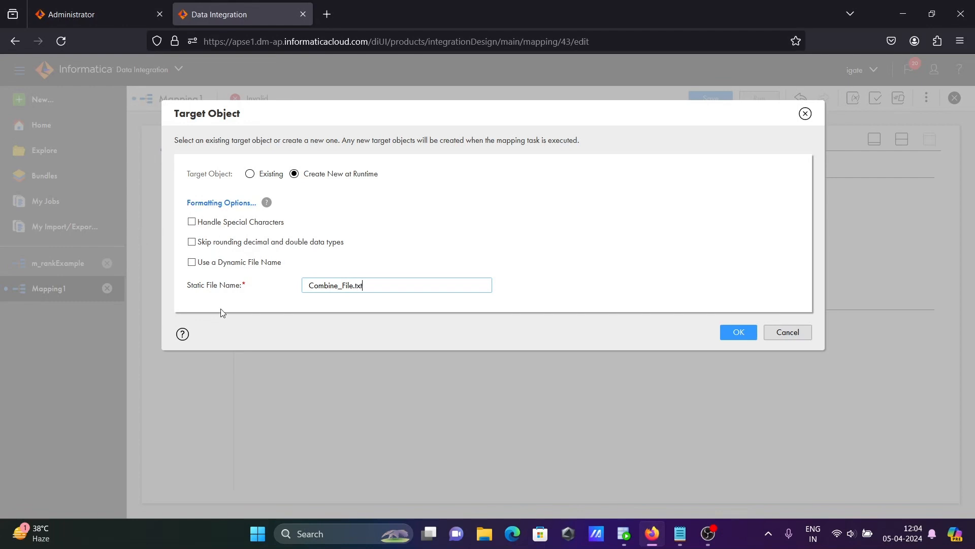
left_click(736, 333)
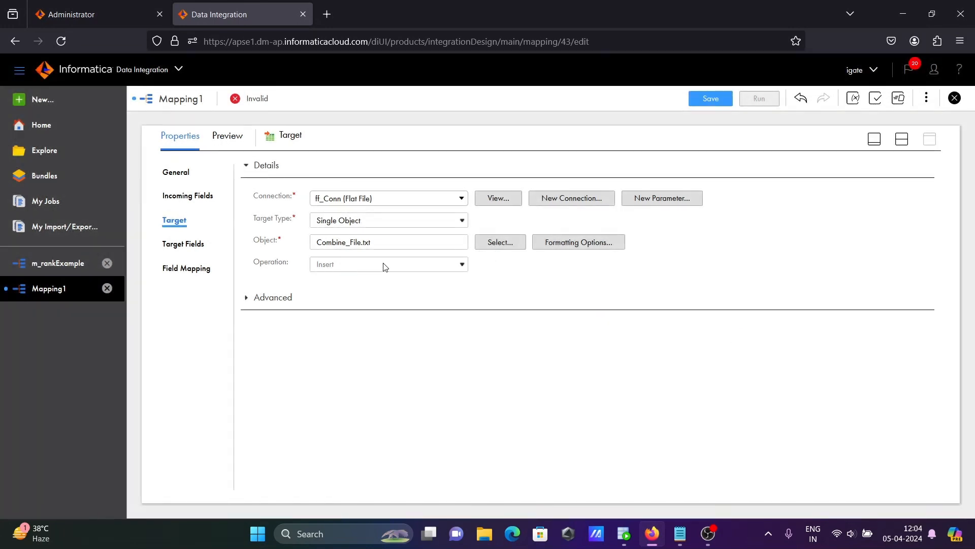
left_click(173, 245)
left_click(197, 267)
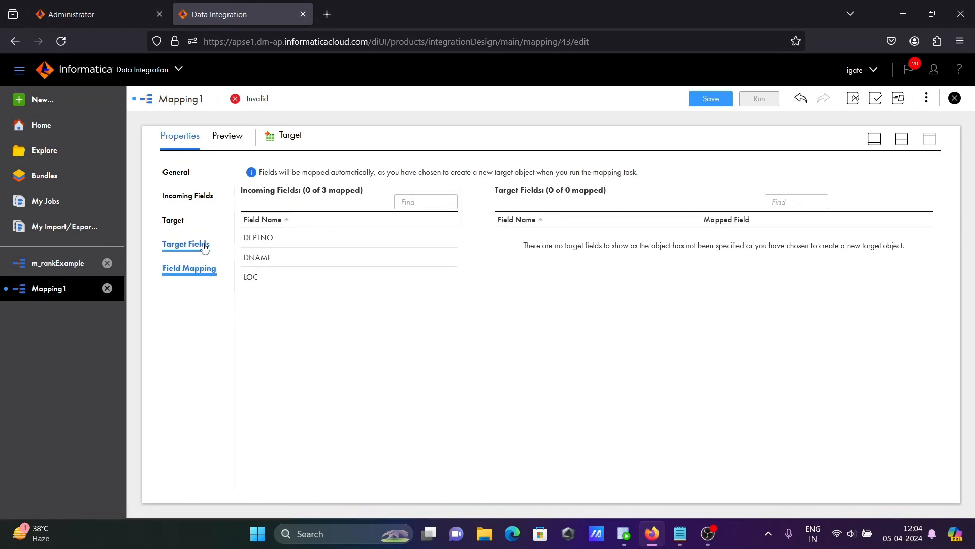
Check the Target's connection and object details, return to the design canvas, and save the mapping as m_union_transformation.
left_click(174, 223)
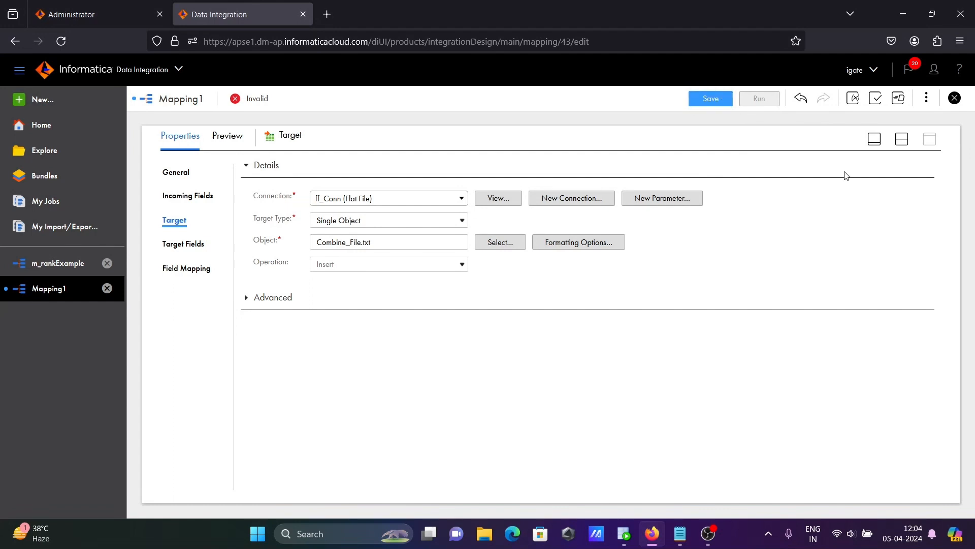
left_click(877, 141)
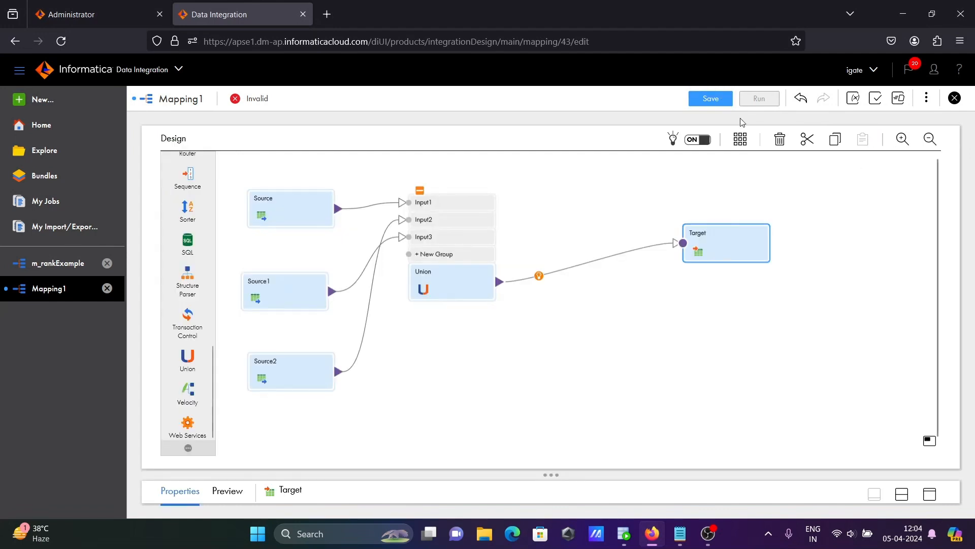
left_click(708, 103)
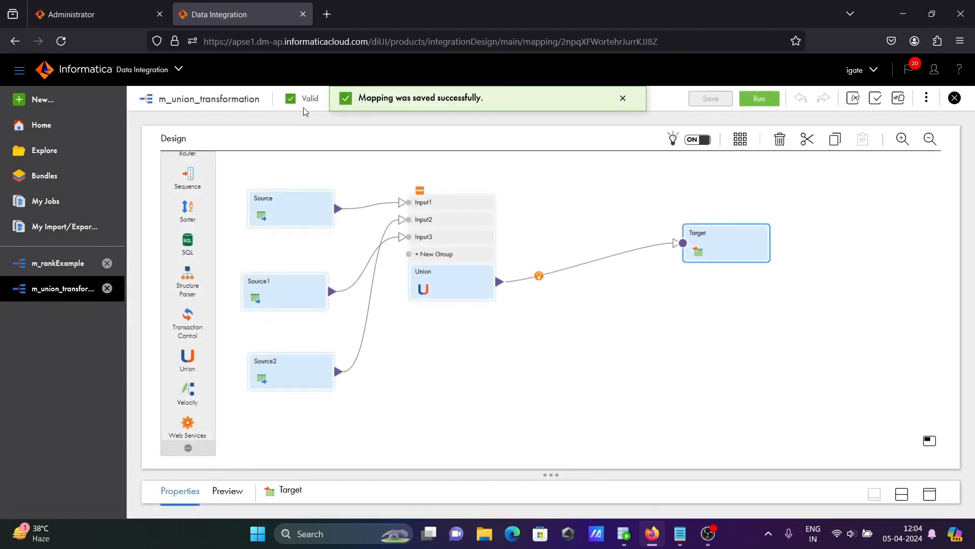
Run m_union_transformation with the preselected runtime environment and open its job in My Jobs.
left_click(760, 100)
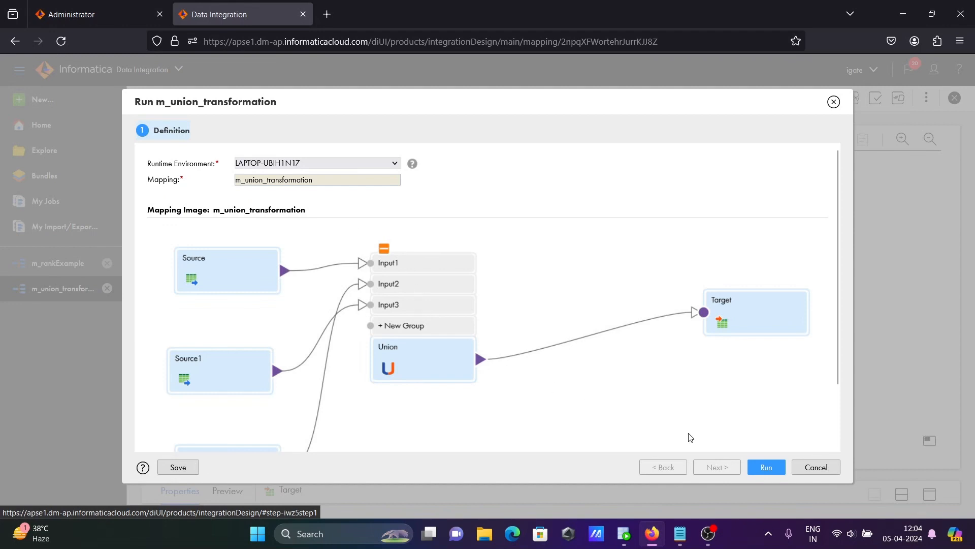
left_click(766, 466)
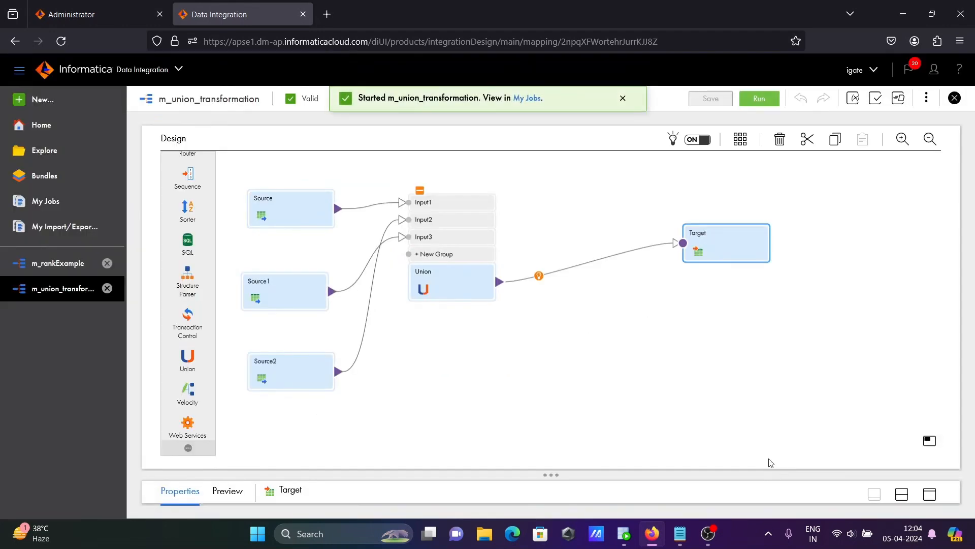
left_click(525, 99)
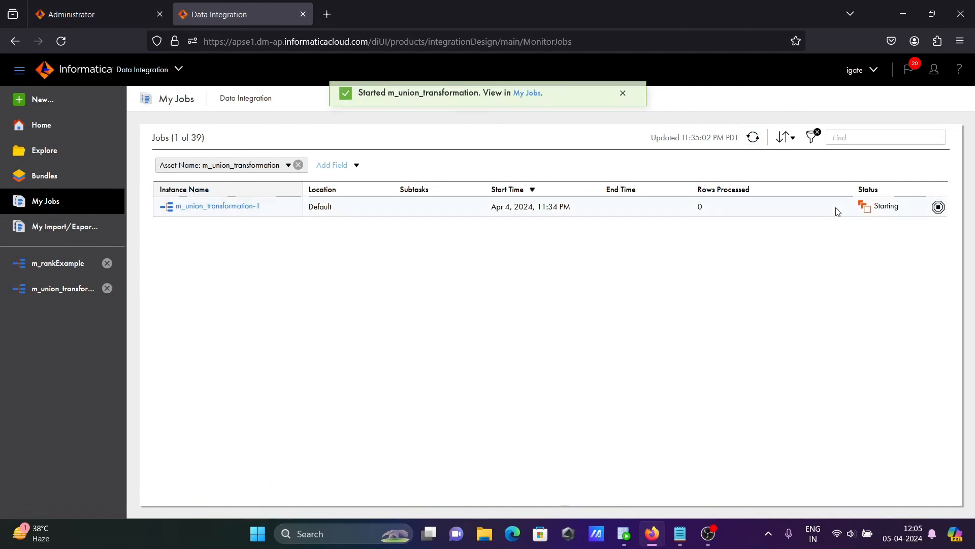
Refresh the job list repeatedly until the m_union_transformation run finishes.
left_click(755, 140)
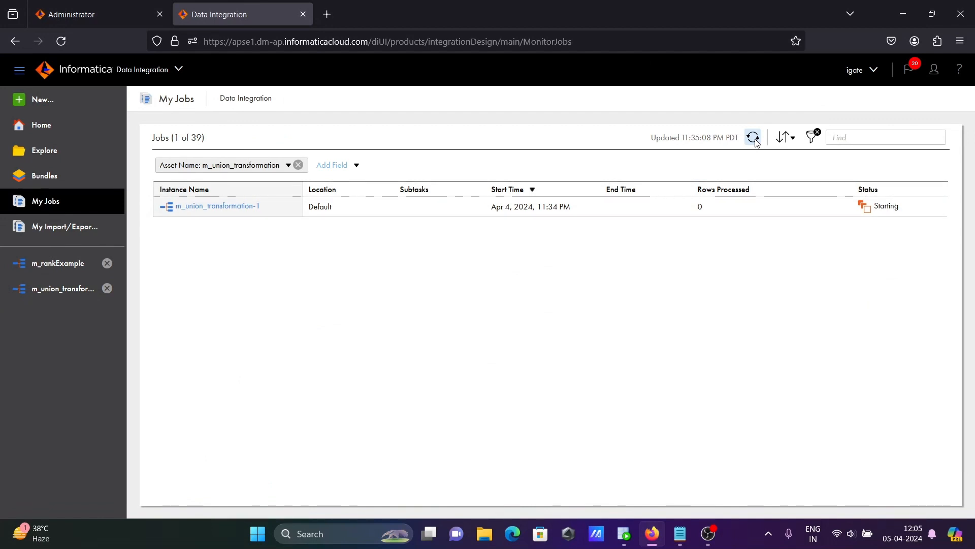
left_click(755, 140)
left_click(754, 141)
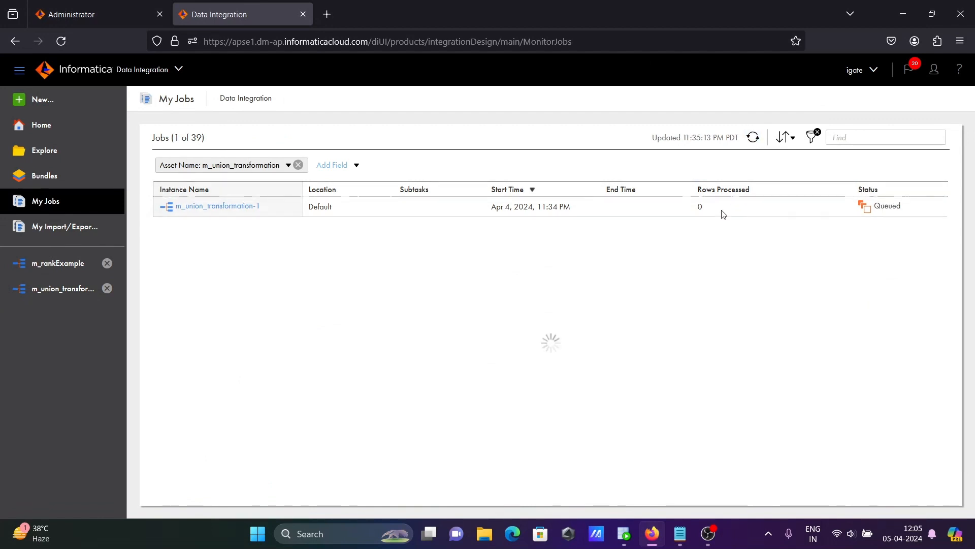
left_click(751, 143)
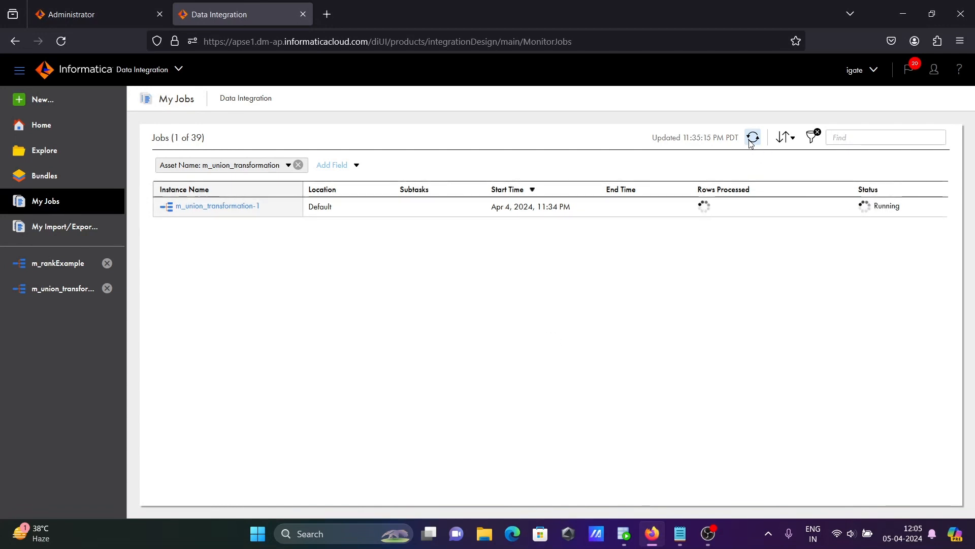
left_click(751, 142)
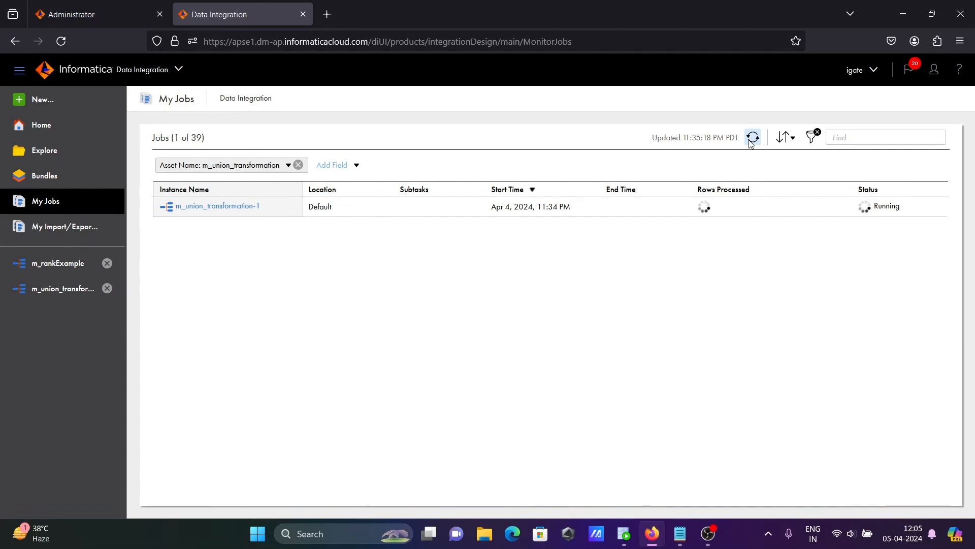
left_click(753, 138)
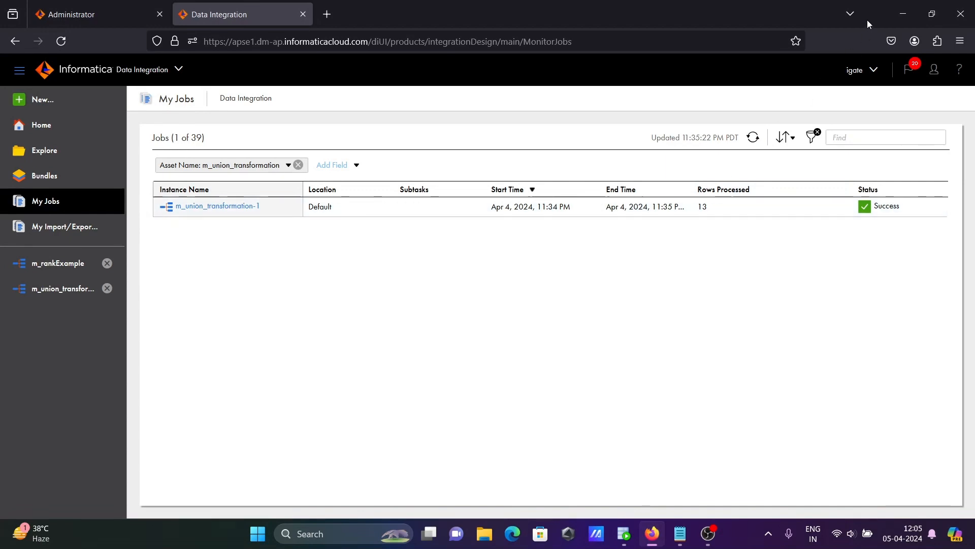
Switch to the desktop's Raw_Data folder and open File1, File2, File3 and Combine_File in Notepad.
left_click(903, 11)
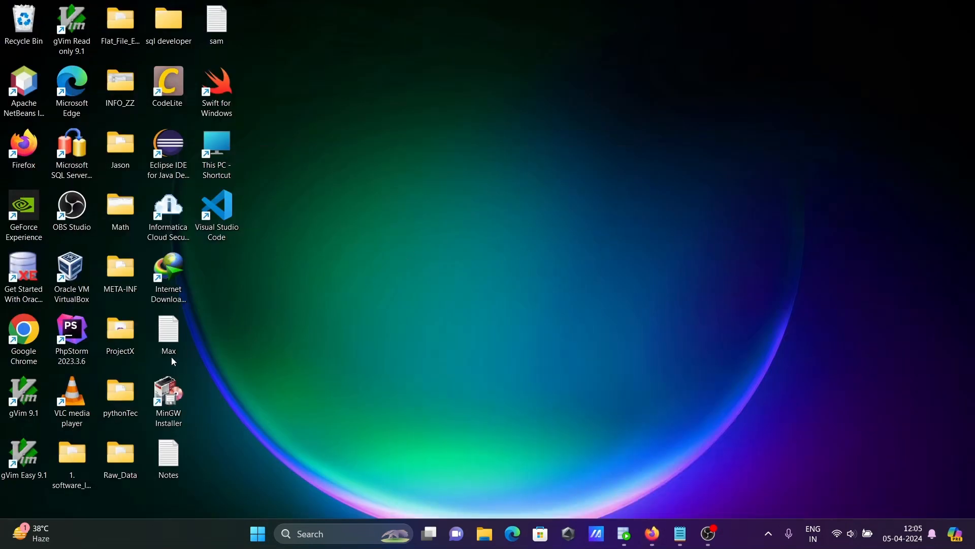
double_click(116, 456)
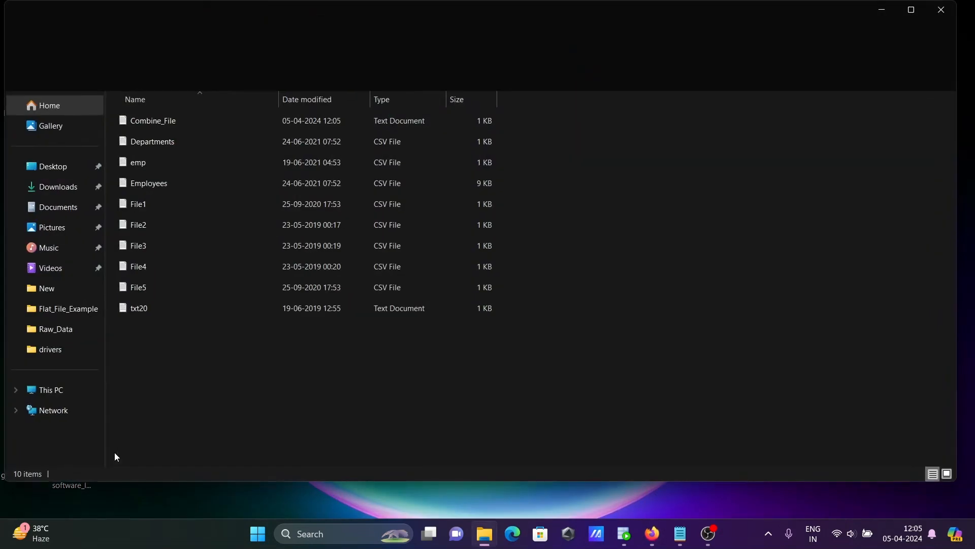
double_click(141, 203)
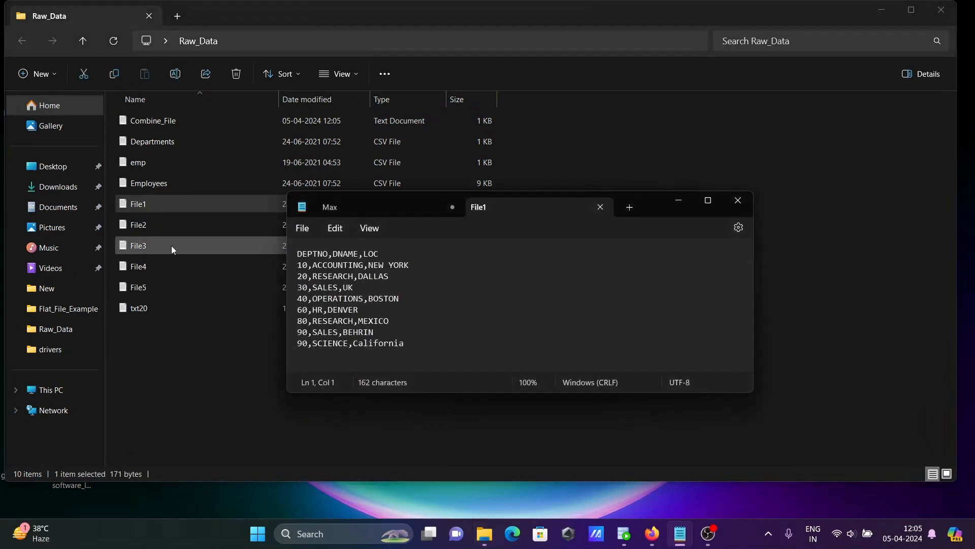
double_click(134, 228)
double_click(139, 246)
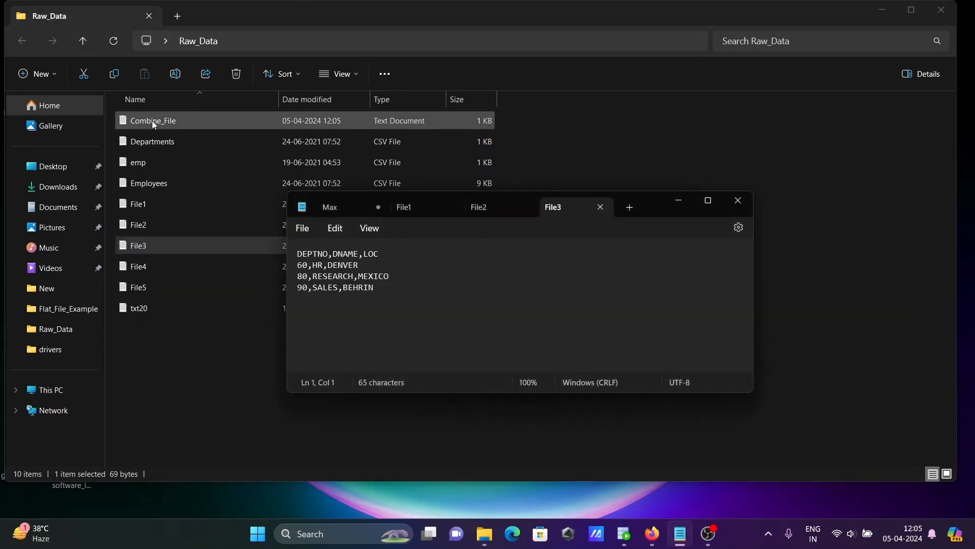
double_click(169, 120)
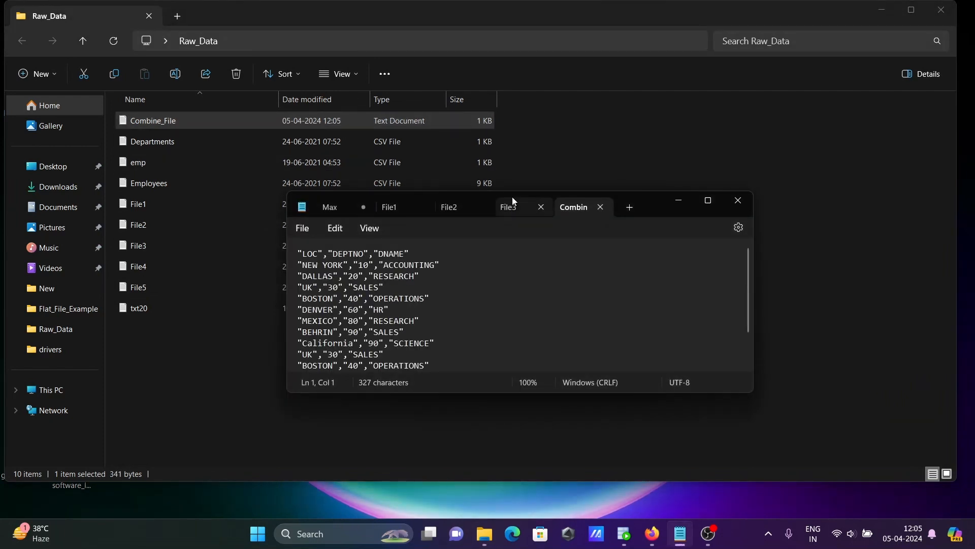
Compare File1 with Combine_File and highlight File1's rows in the combined output, from NEW YORK through California.
left_click(397, 206)
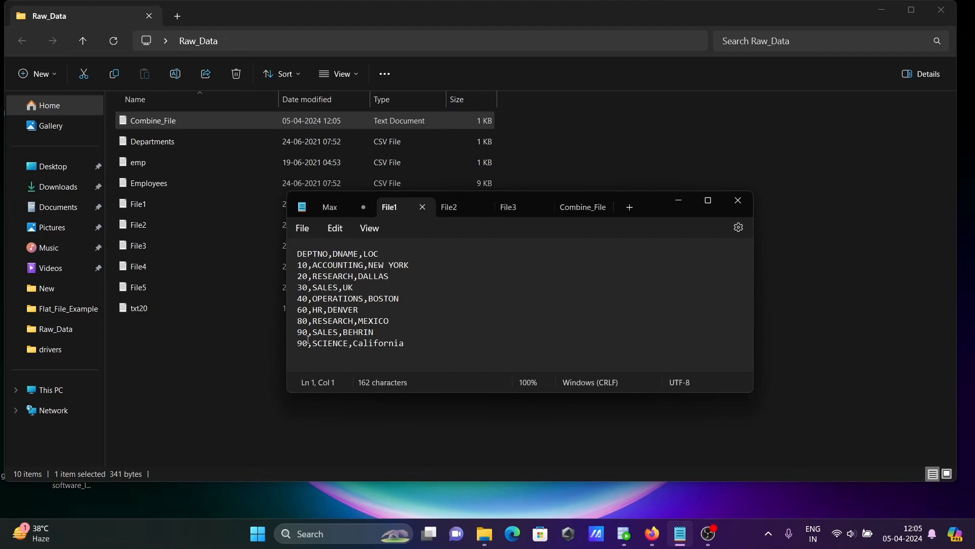
left_click(578, 208)
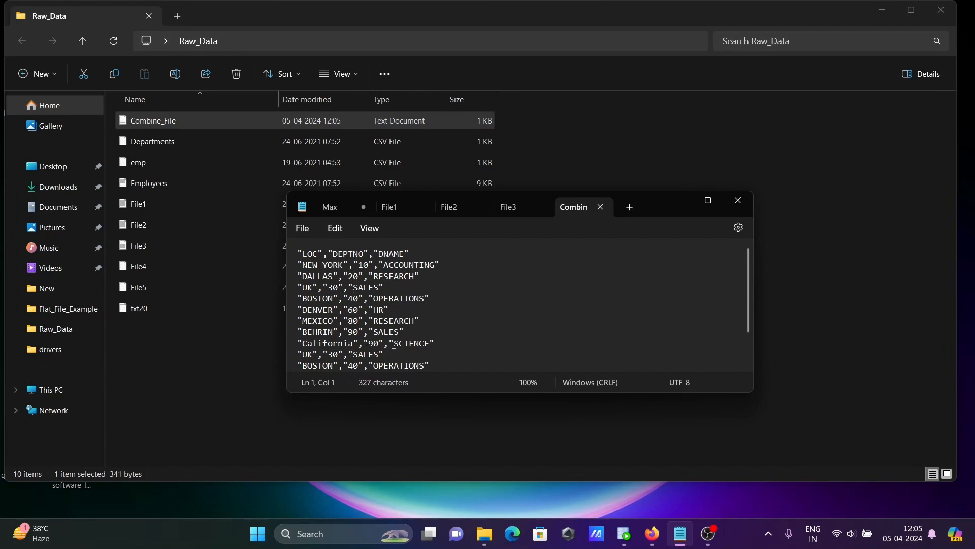
left_click_drag(437, 344, 296, 265)
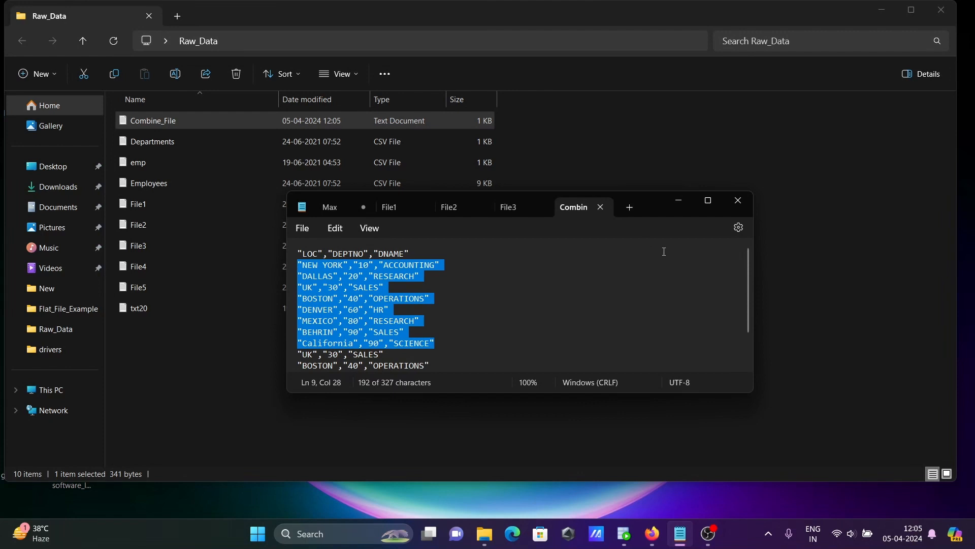
Check File3 and File2 against Combine_File and highlight File2's UK and BOSTON rows after the California row.
left_click(507, 209)
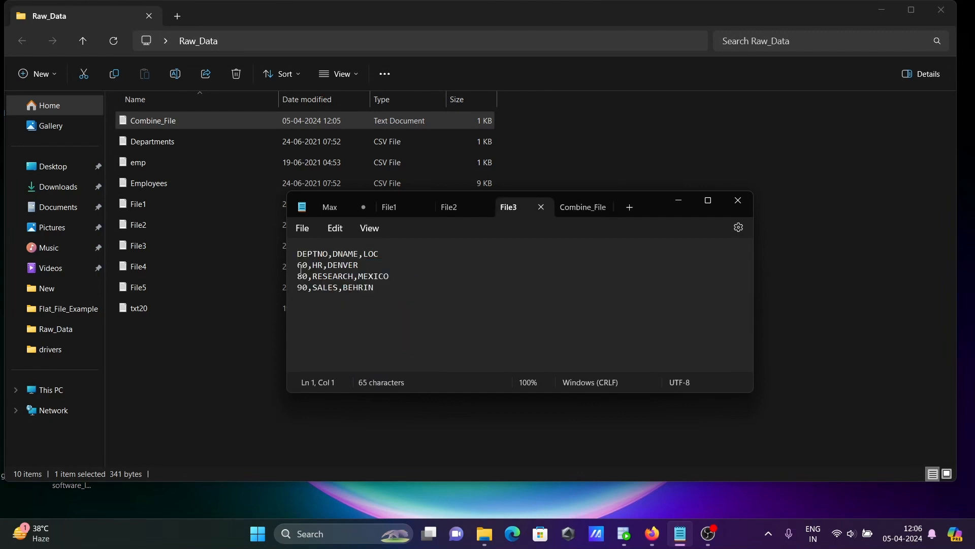
left_click(583, 208)
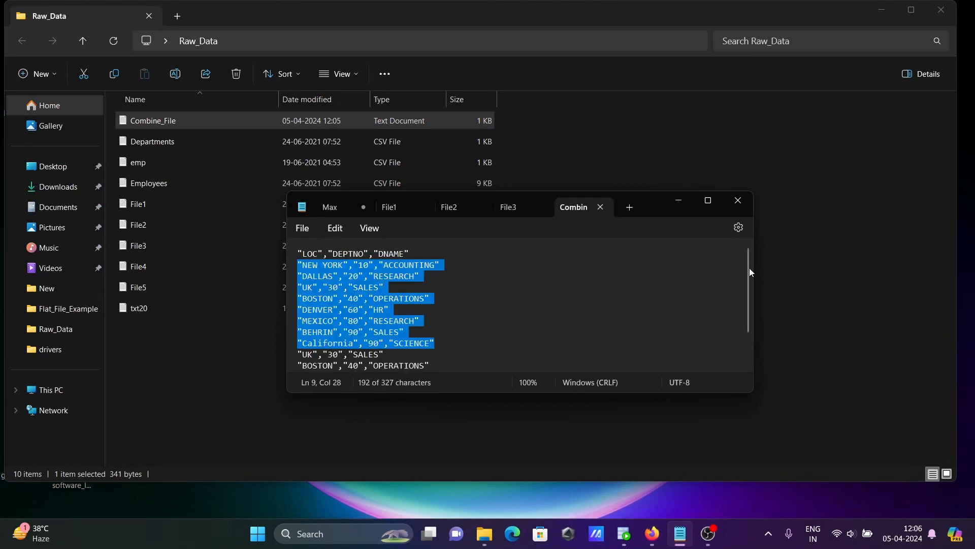
left_click_drag(749, 267, 749, 288)
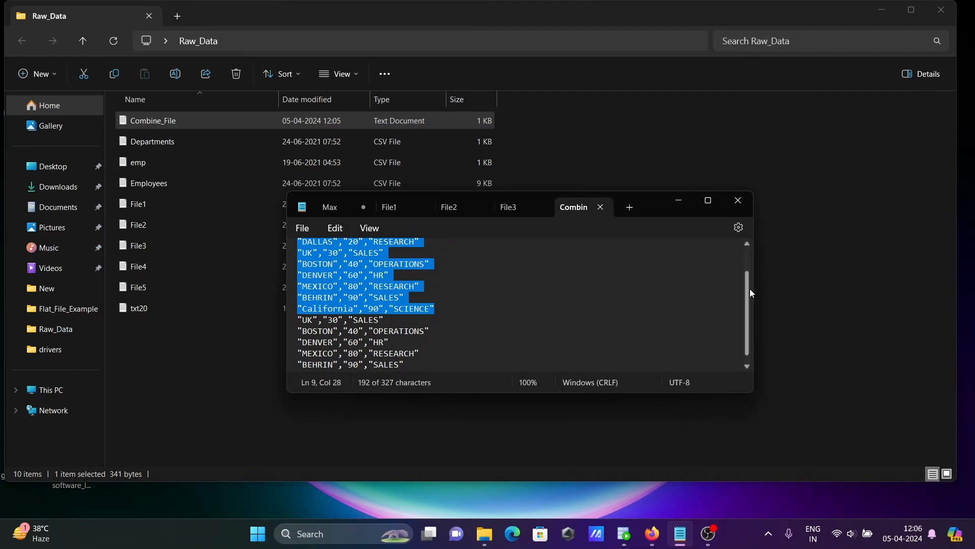
left_click(447, 207)
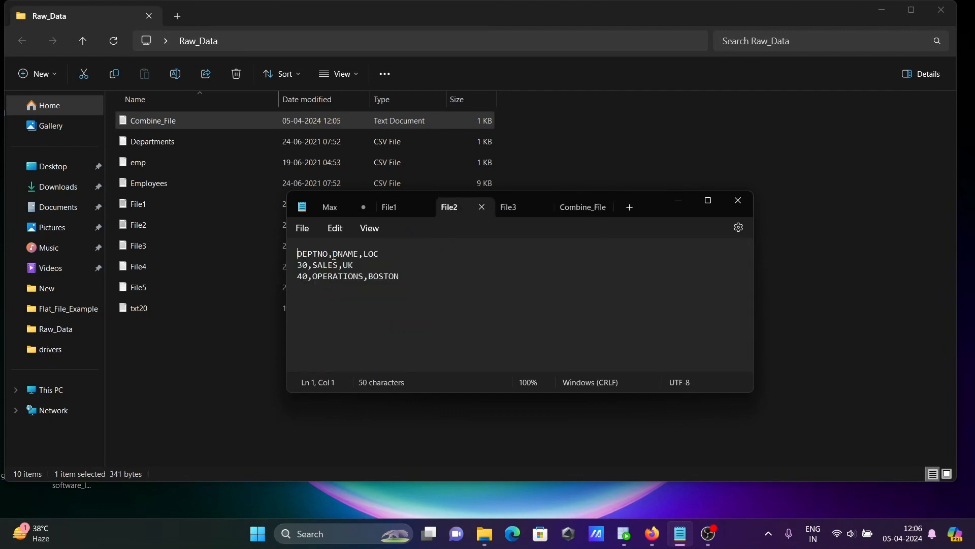
left_click(578, 208)
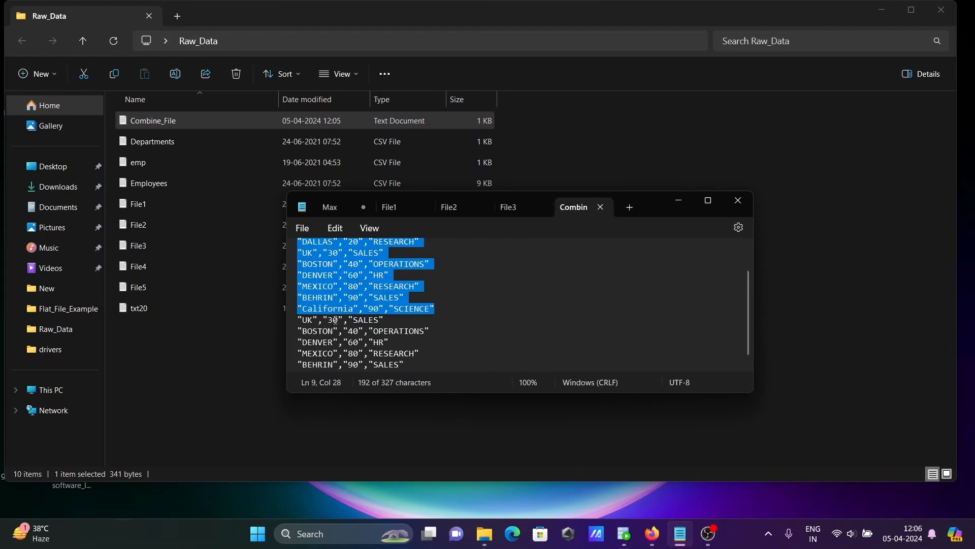
left_click_drag(439, 331, 301, 318)
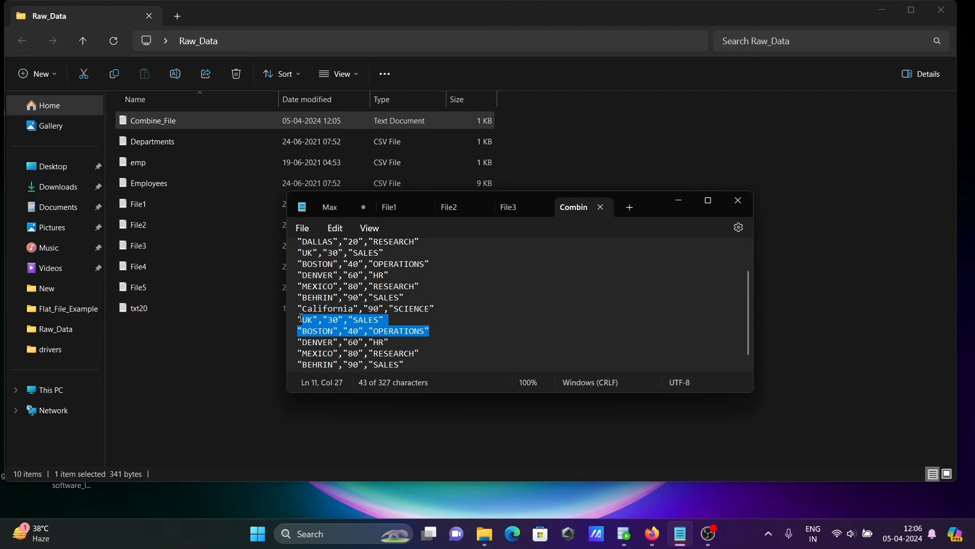
Compare File3 with Combine_File and highlight its DENVER, MEXICO and BEHRIN rows at the end of the output.
left_click(503, 213)
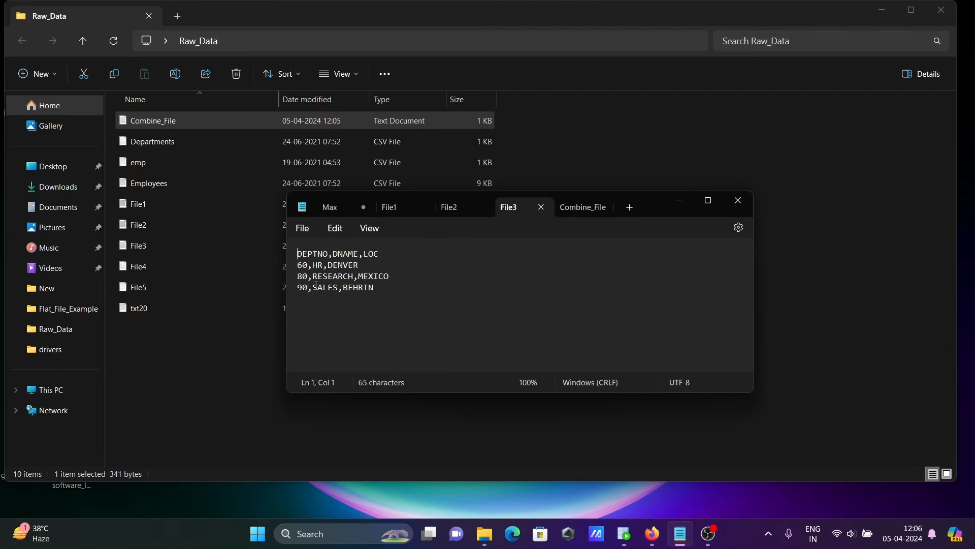
left_click(577, 208)
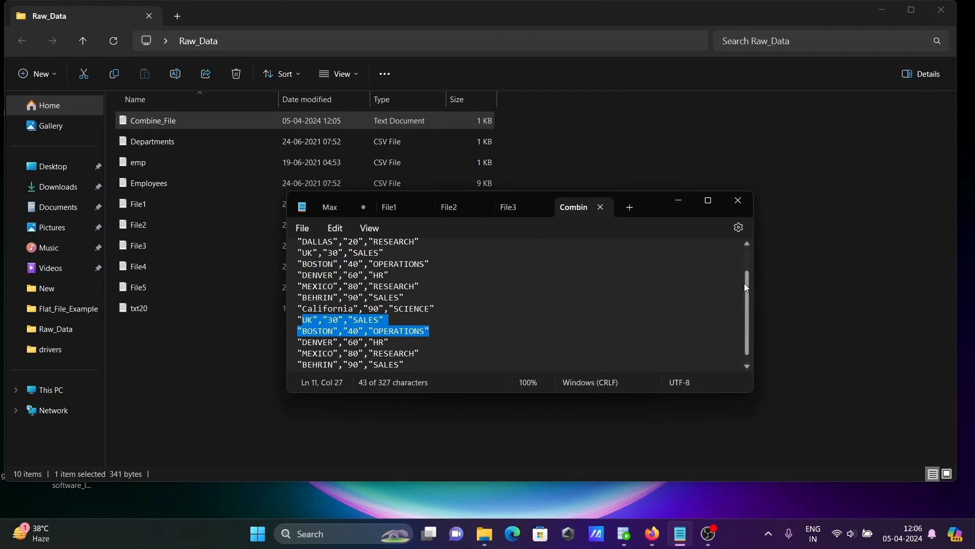
scroll(746, 288, "down", 1)
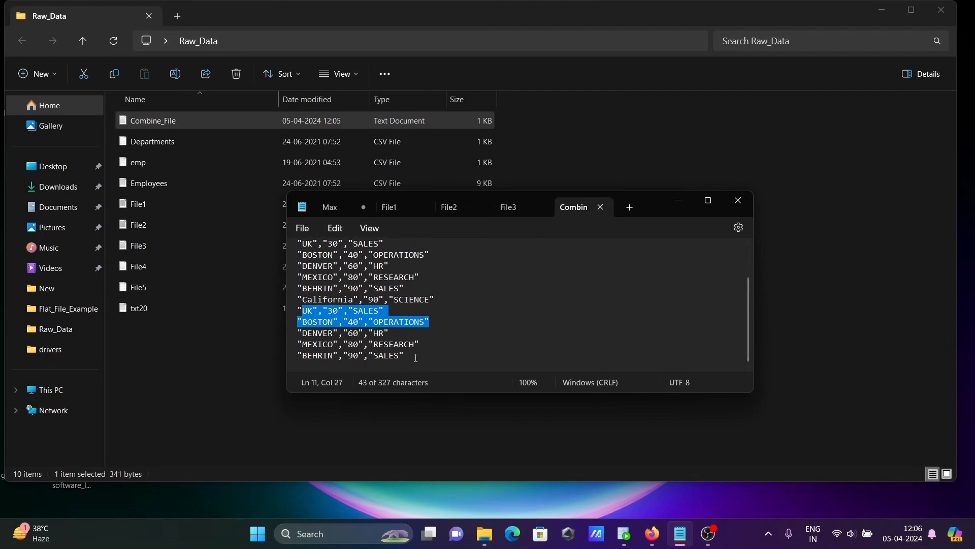
left_click_drag(404, 355, 292, 335)
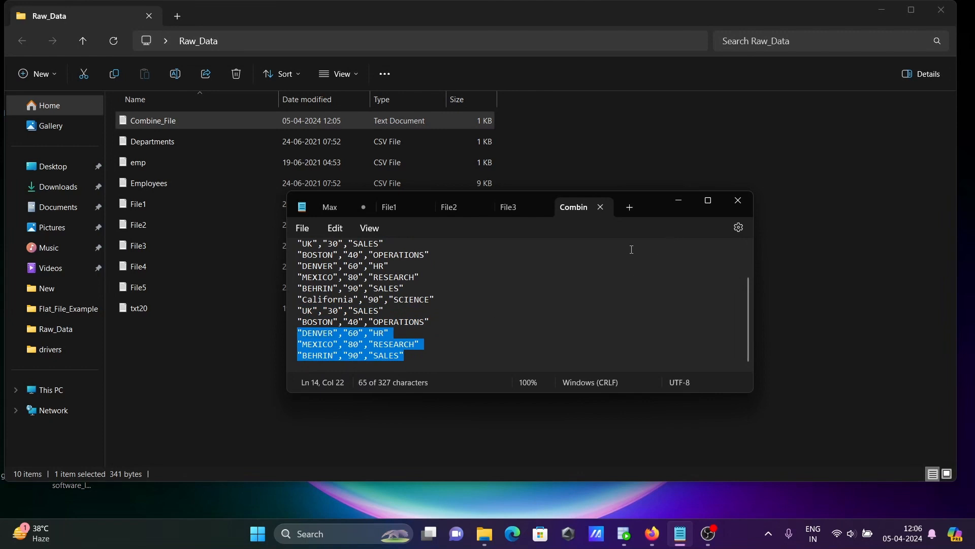
Minimize Notepad, switch back to Firefox, and reopen the m_union_transformation mapping.
left_click(679, 203)
left_click(653, 534)
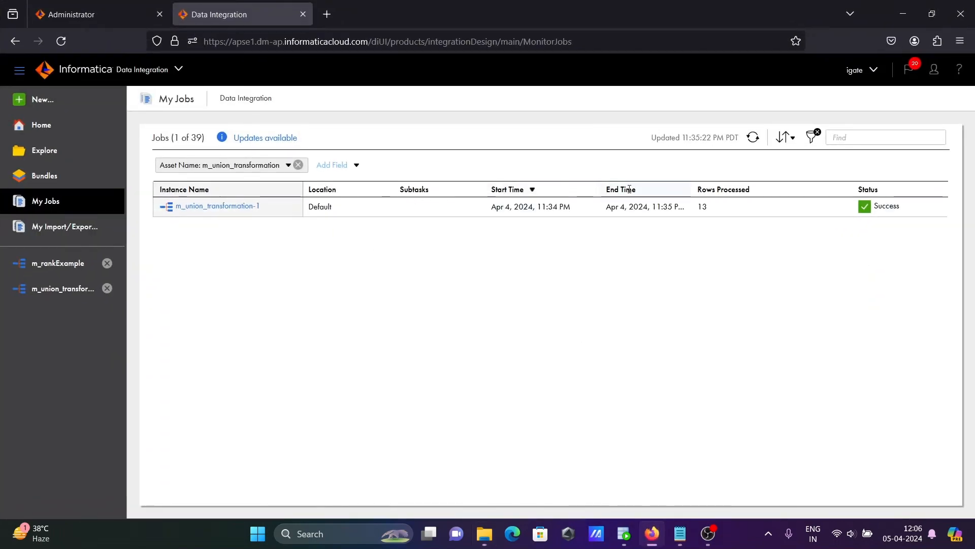
left_click(56, 294)
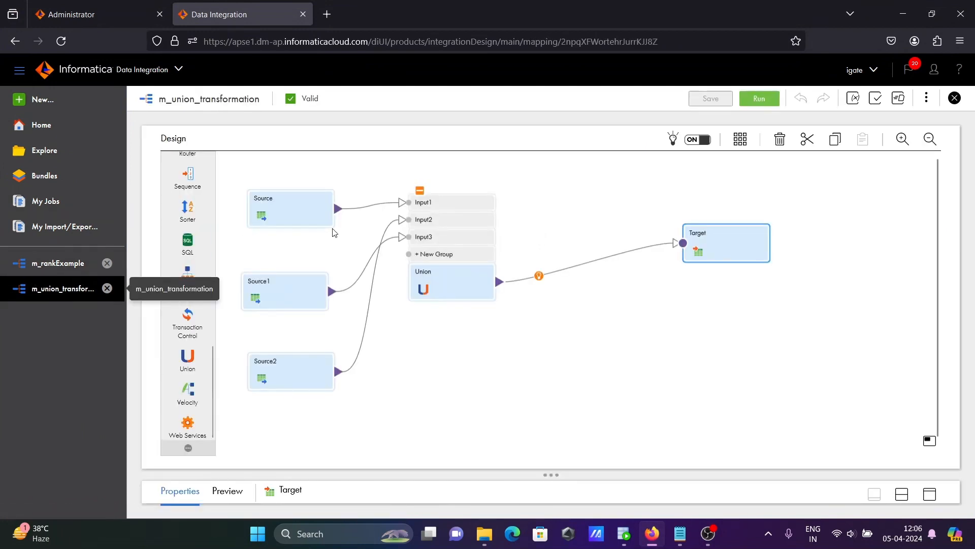